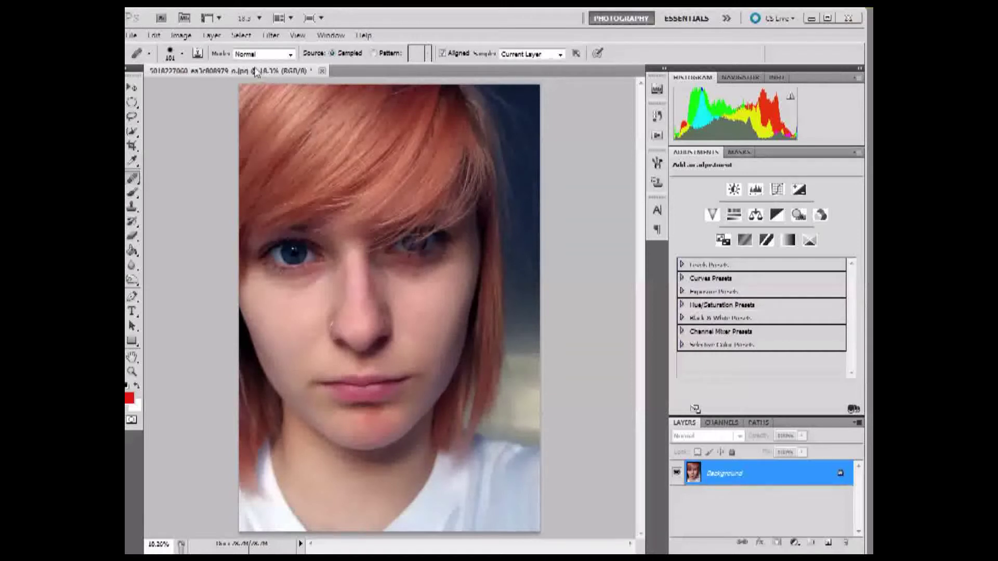
- Duplicate the Background layer, keeping the name 'Background copy'
{"action": "left_click", "coordinate": [212, 35]}
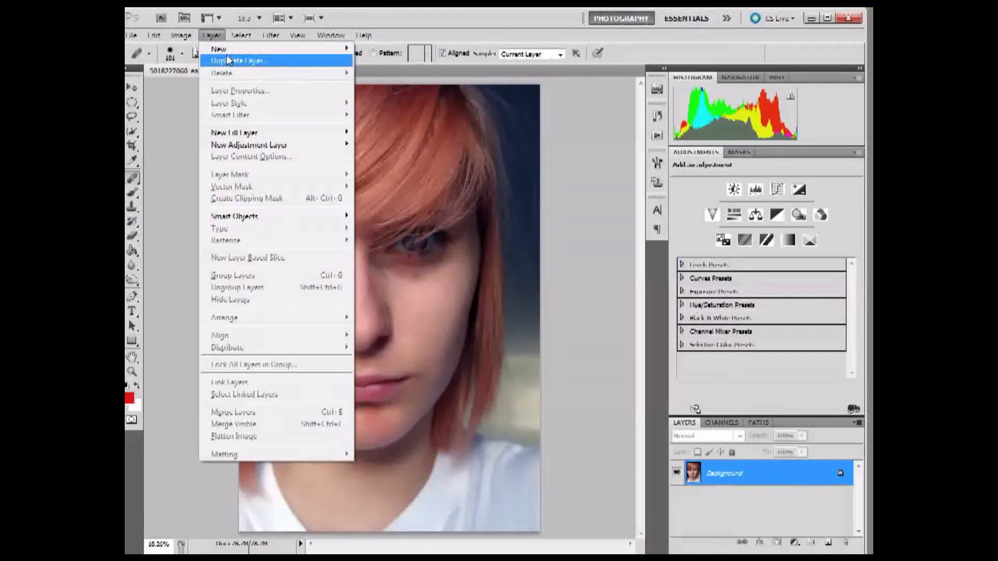
{"action": "left_click", "coordinate": [335, 64]}
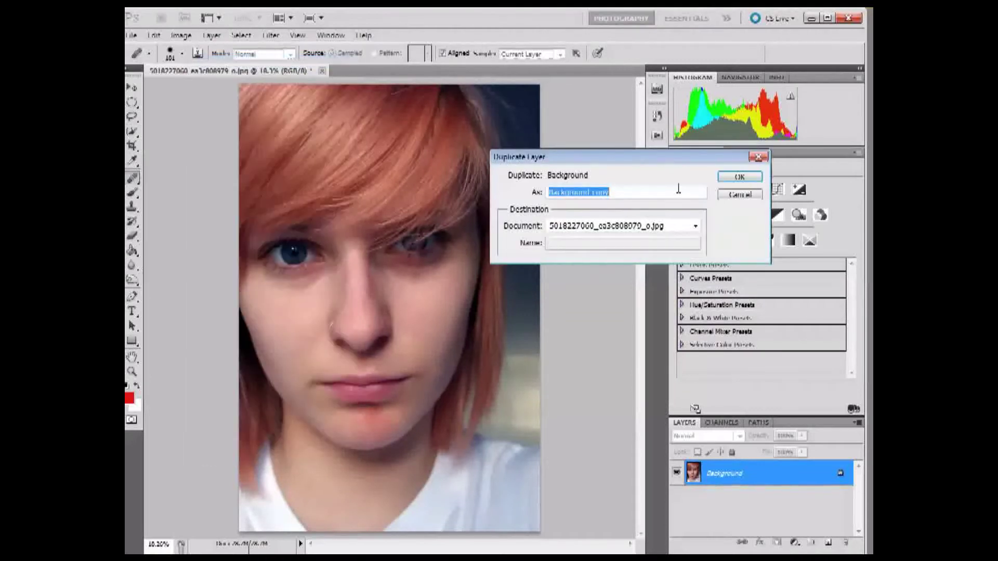
{"action": "left_click", "coordinate": [733, 177]}
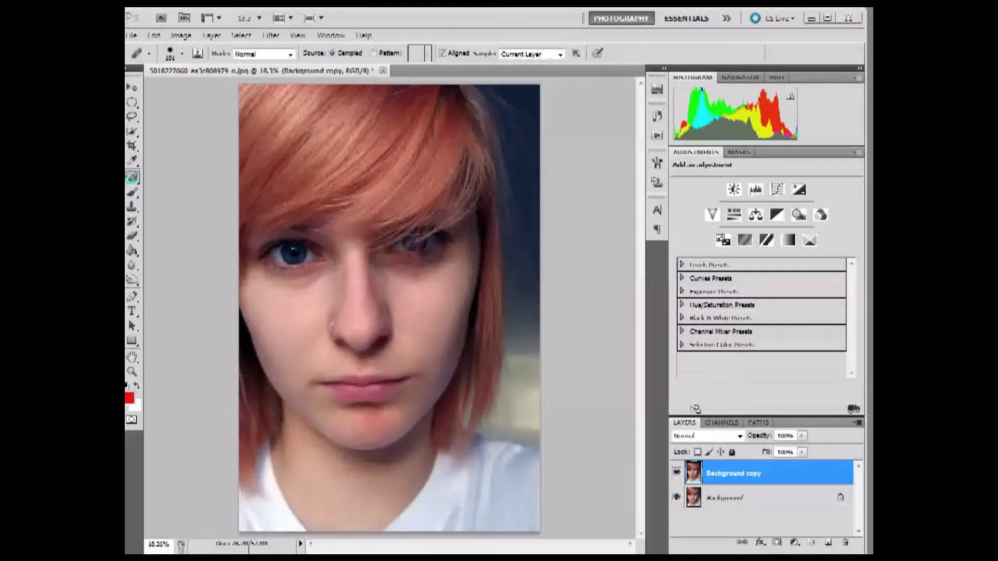
- Select the Spot Healing Brush, zoom in to 33.3%, and scroll to the nose and lips
{"action": "right_click", "coordinate": [133, 180]}
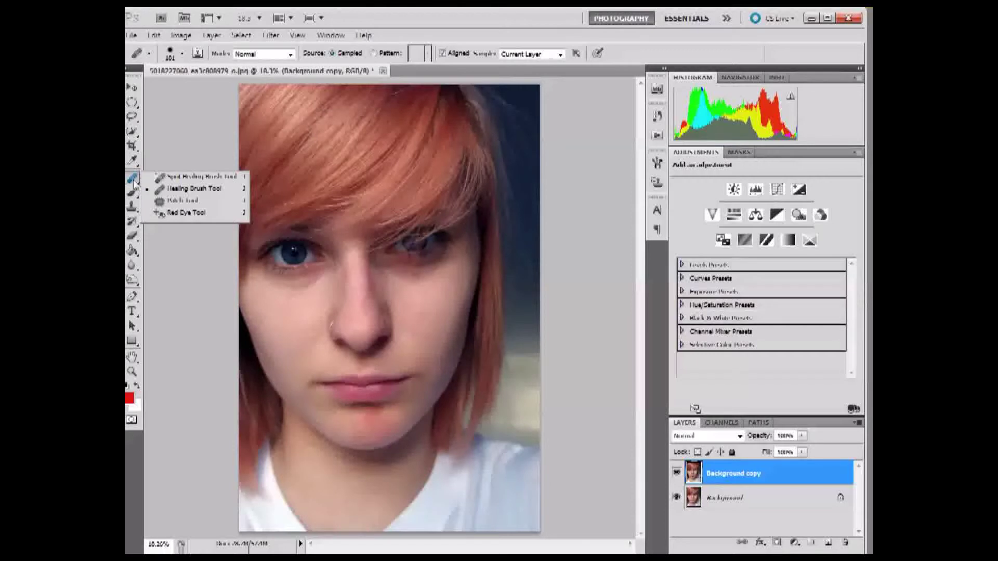
{"action": "left_click", "coordinate": [179, 178]}
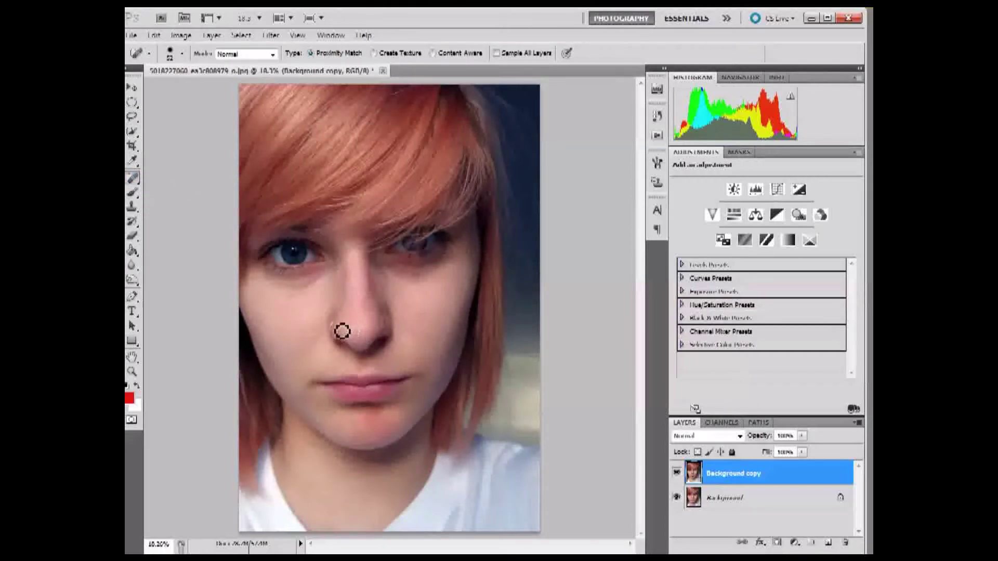
{"action": "left_click", "coordinate": [297, 35]}
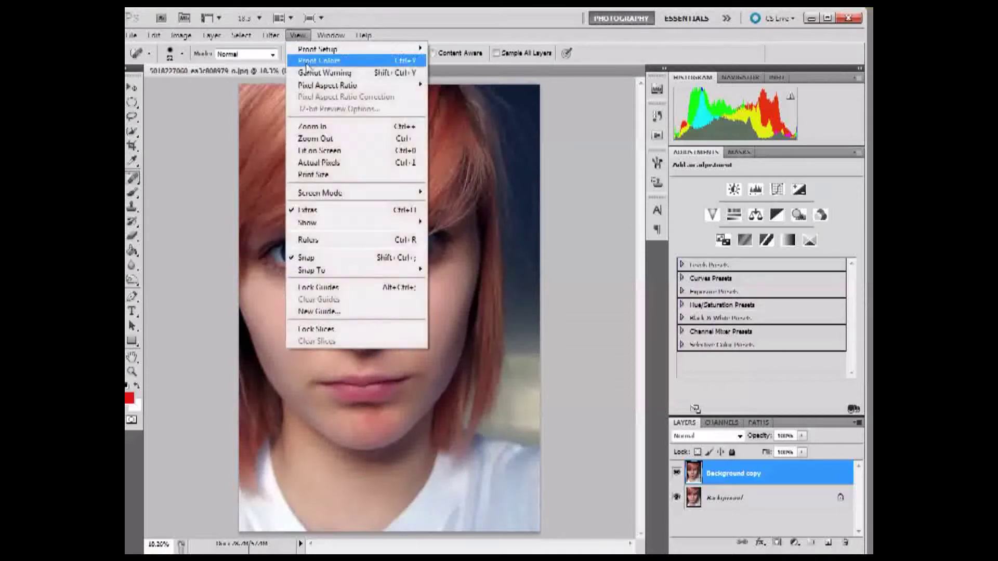
{"action": "left_click", "coordinate": [312, 126]}
{"action": "left_click", "coordinate": [297, 35]}
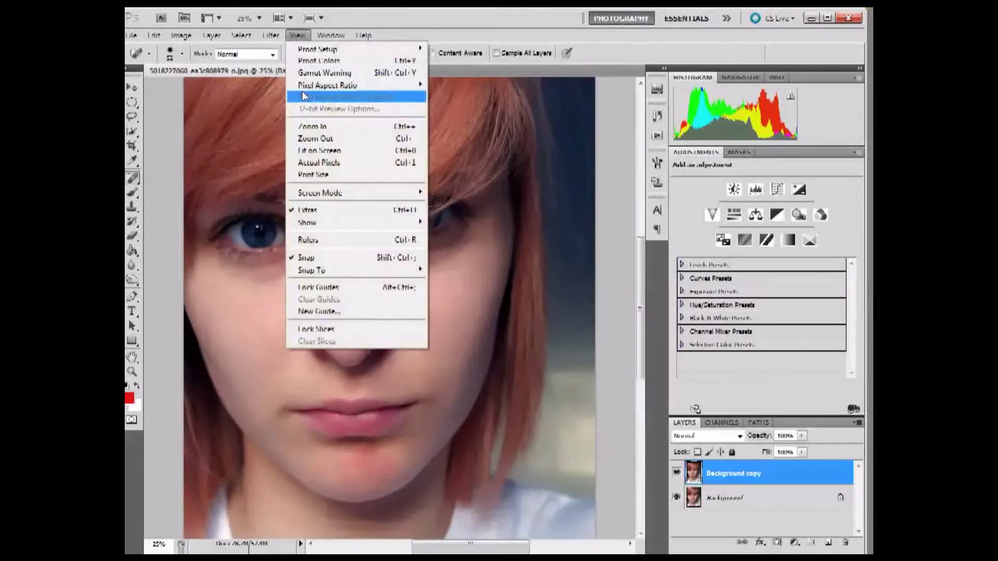
{"action": "left_click", "coordinate": [314, 127]}
{"action": "mouse_move", "coordinate": [644, 291]}
{"action": "left_mouse_down"}
{"action": "mouse_move", "coordinate": [632, 319]}
{"action": "mouse_move", "coordinate": [599, 328]}
{"action": "left_mouse_up"}
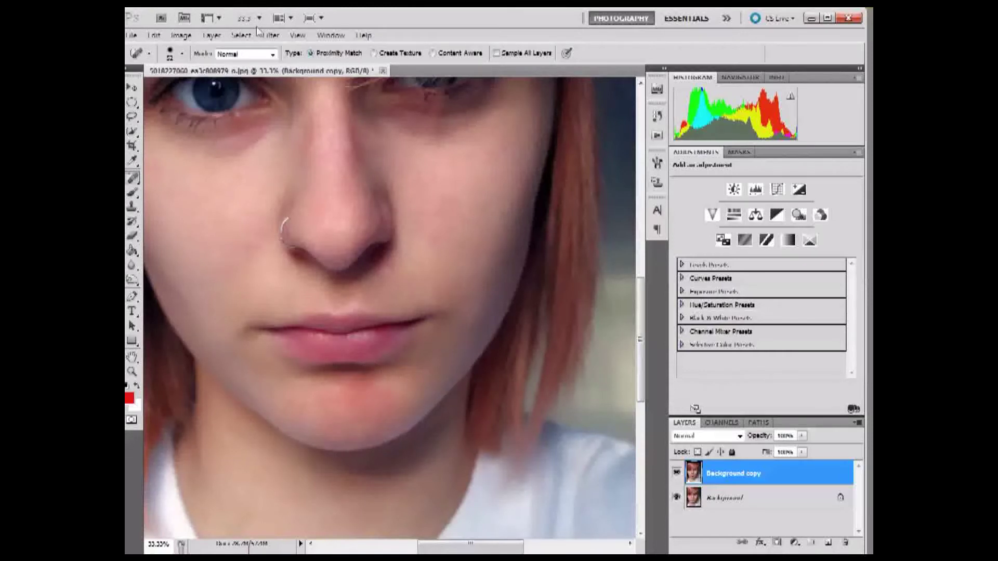
{"action": "left_click", "coordinate": [298, 34]}
- Zoom to 50%, shrink the brush to about 24 px, and heal the dark spot below the lip
{"action": "left_click", "coordinate": [312, 126]}
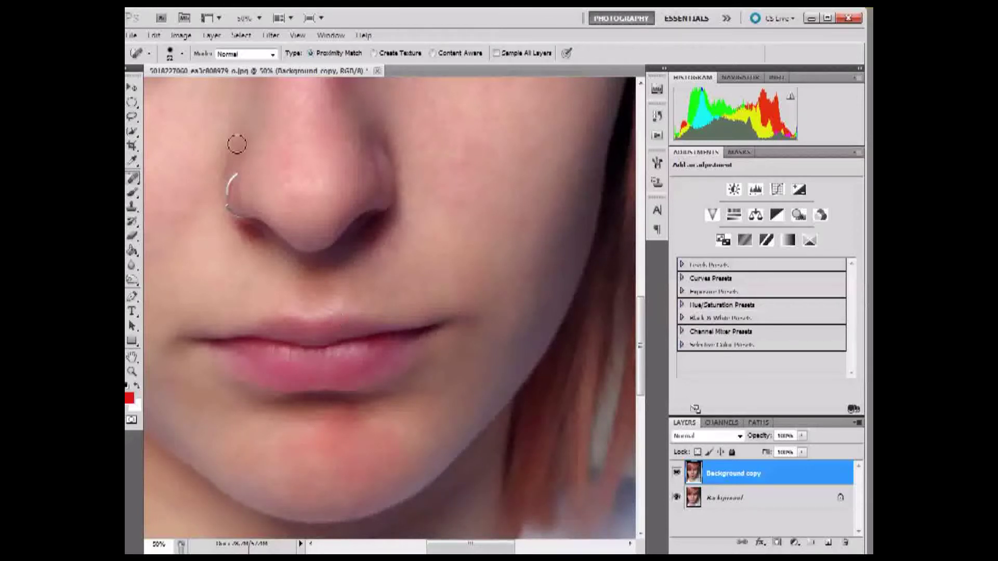
{"action": "left_click", "coordinate": [182, 54]}
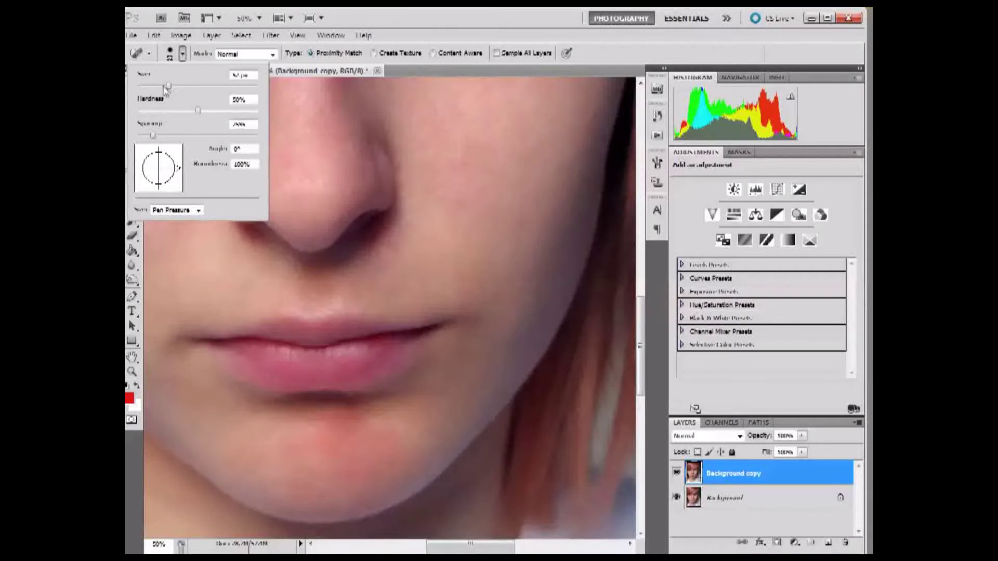
{"action": "left_click_drag", "start_coordinate": [167, 86], "coordinate": [160, 87]}
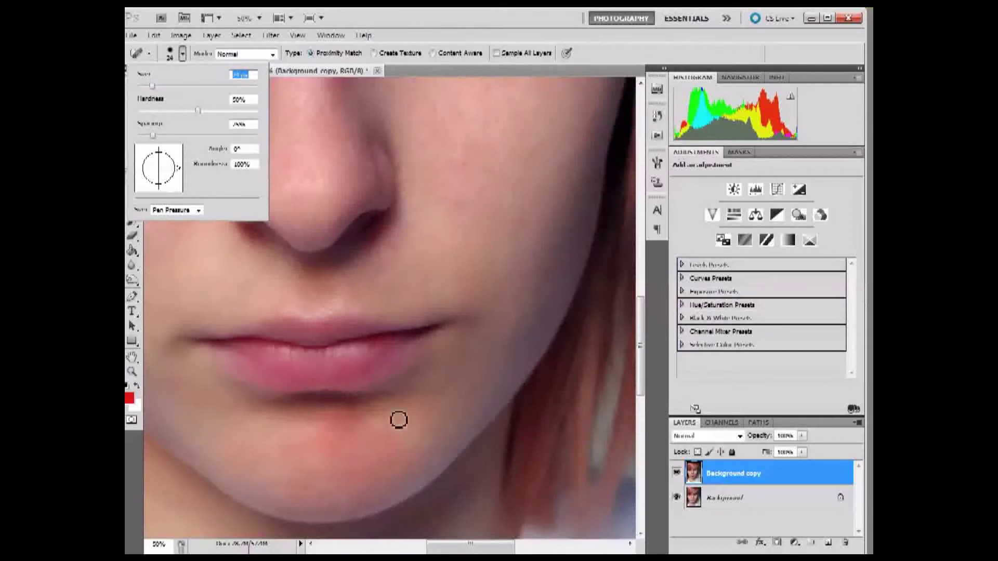
{"action": "left_click", "coordinate": [354, 415]}
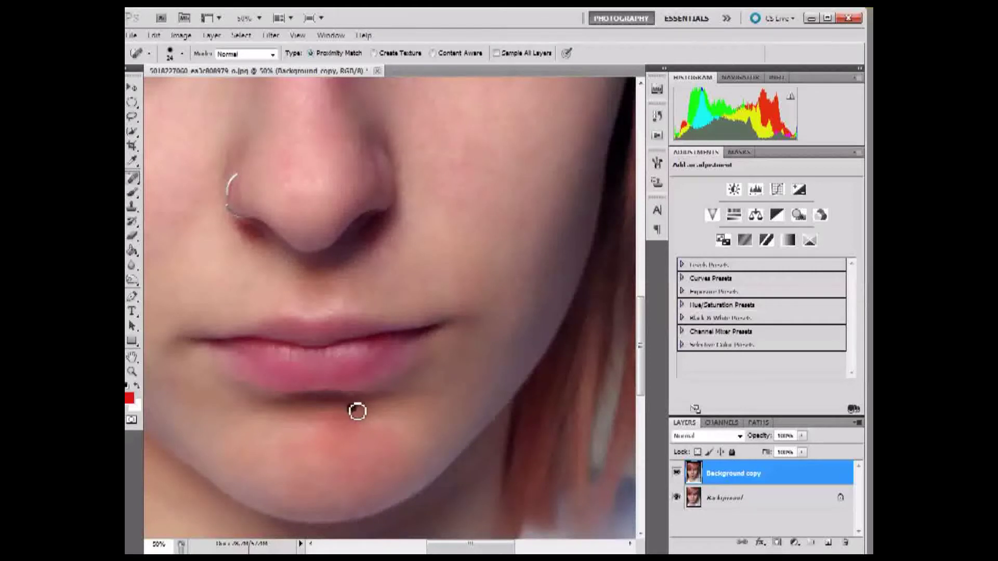
{"action": "left_click", "coordinate": [349, 410]}
- Pan around the face to reach the remaining cheek, nose and mouth blemishes
{"action": "left_click_drag", "start_coordinate": [644, 364], "coordinate": [643, 333]}
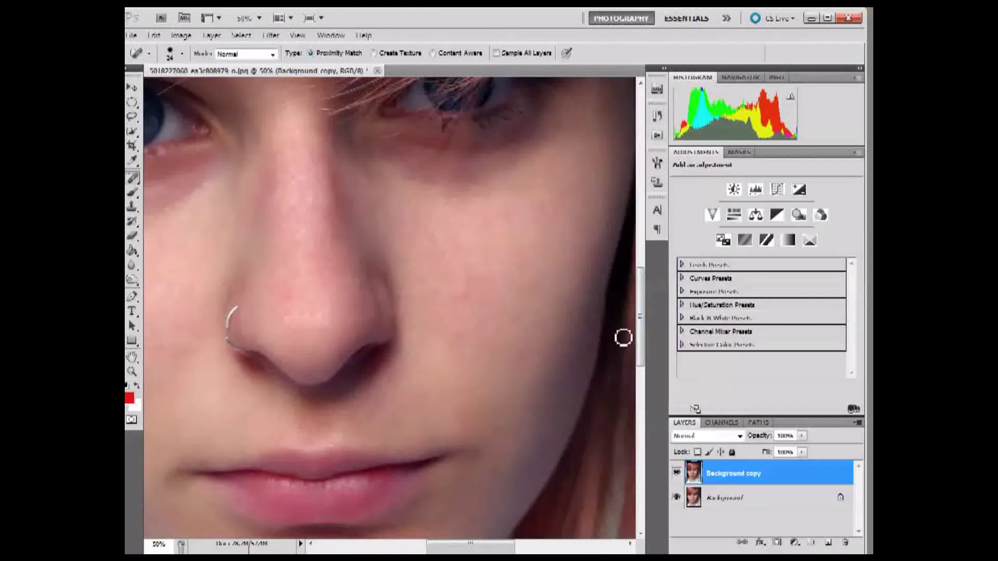
{"action": "scroll", "coordinate": [643, 355], "scroll_direction": "up", "scroll_amount": 1}
{"action": "left_click_drag", "start_coordinate": [643, 355], "coordinate": [648, 332]}
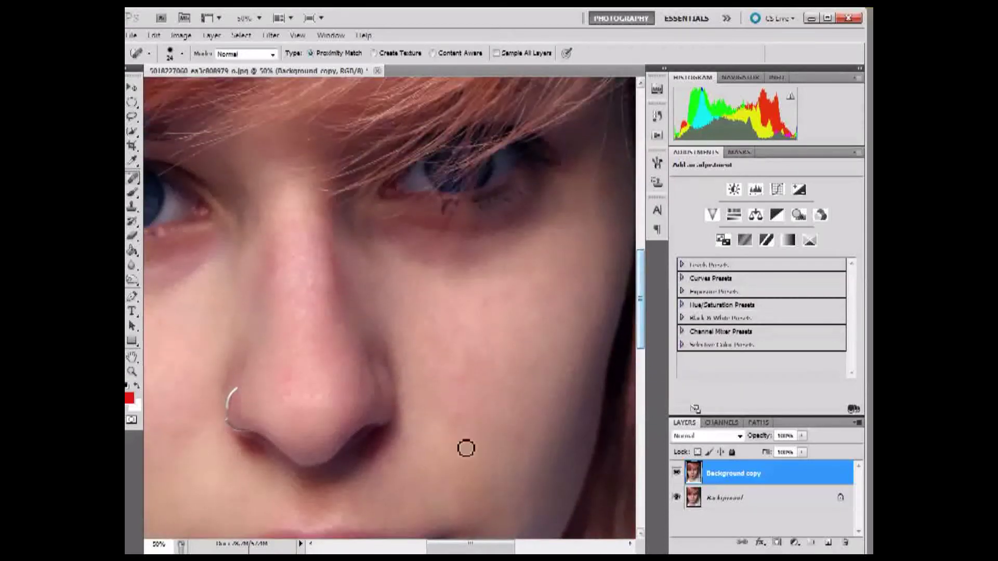
{"action": "left_click_drag", "start_coordinate": [477, 543], "coordinate": [454, 544]}
{"action": "left_click_drag", "start_coordinate": [647, 339], "coordinate": [647, 333]}
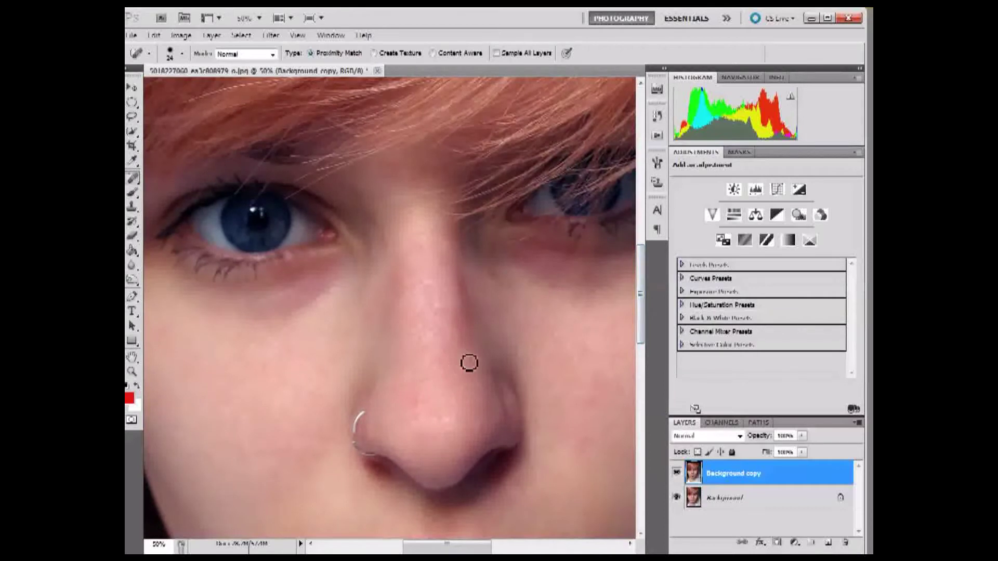
{"action": "left_click_drag", "start_coordinate": [422, 545], "coordinate": [456, 545]}
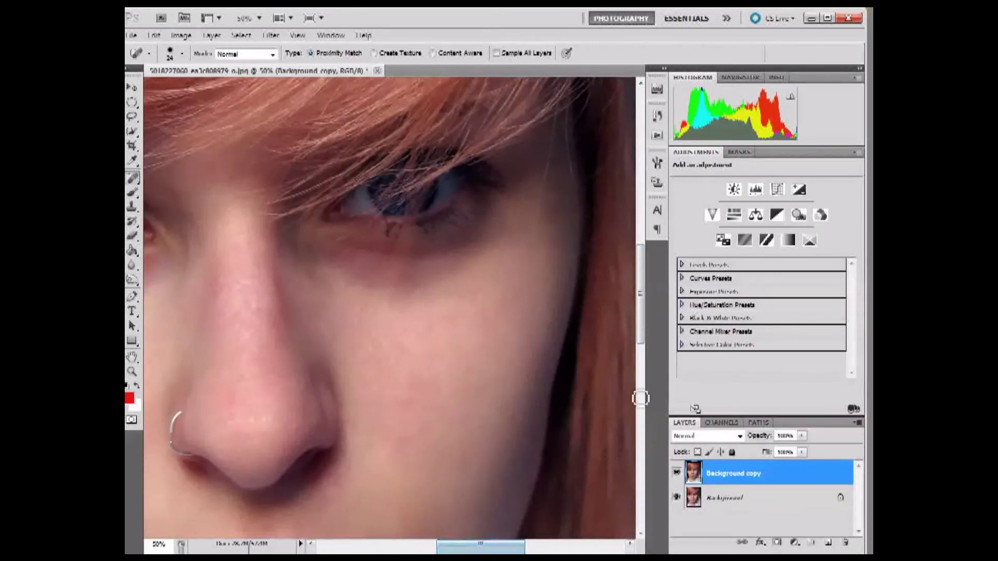
{"action": "left_click_drag", "start_coordinate": [645, 307], "coordinate": [645, 343]}
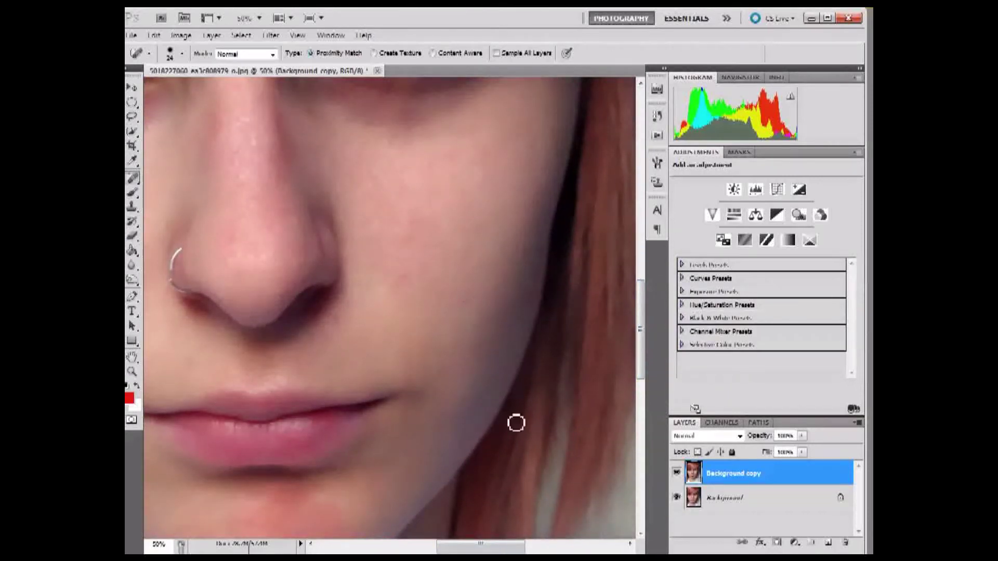
{"action": "mouse_move", "coordinate": [641, 347]}
{"action": "left_mouse_down"}
{"action": "mouse_move", "coordinate": [619, 420]}
{"action": "mouse_move", "coordinate": [603, 395]}
{"action": "mouse_move", "coordinate": [587, 397]}
{"action": "left_mouse_up"}
{"action": "left_click_drag", "start_coordinate": [458, 543], "coordinate": [419, 544]}
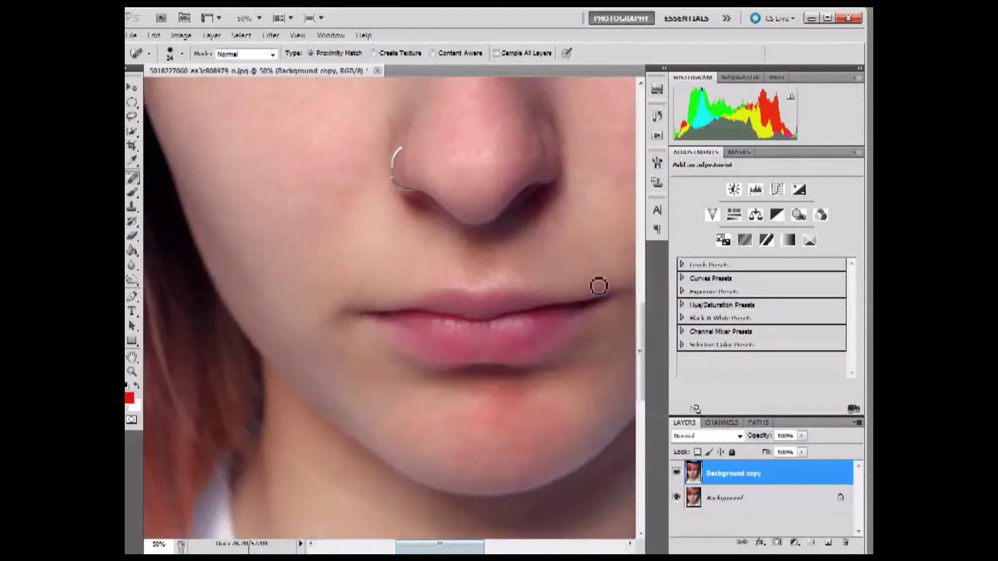
{"action": "left_click_drag", "start_coordinate": [643, 364], "coordinate": [652, 321]}
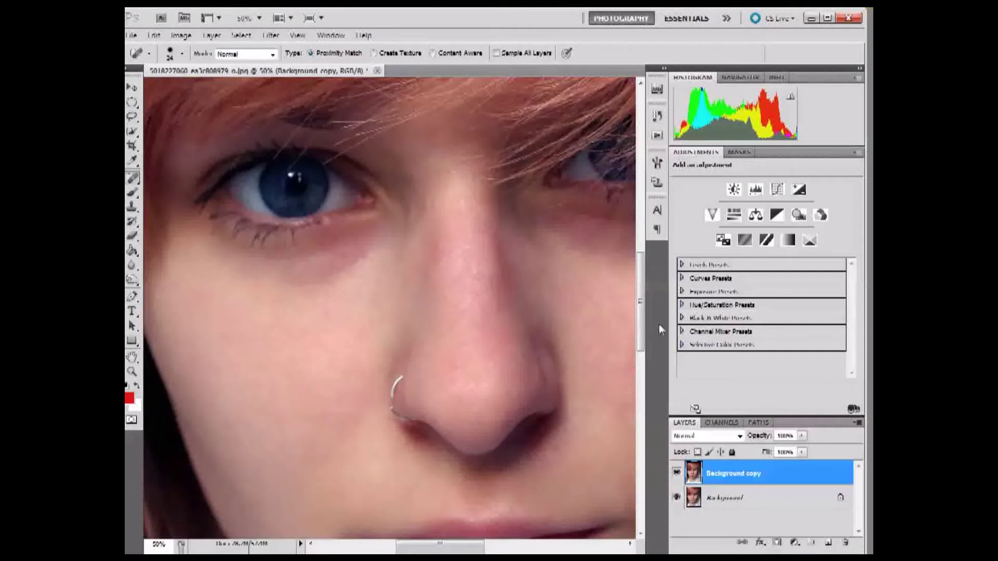
{"action": "left_click_drag", "start_coordinate": [643, 338], "coordinate": [647, 368]}
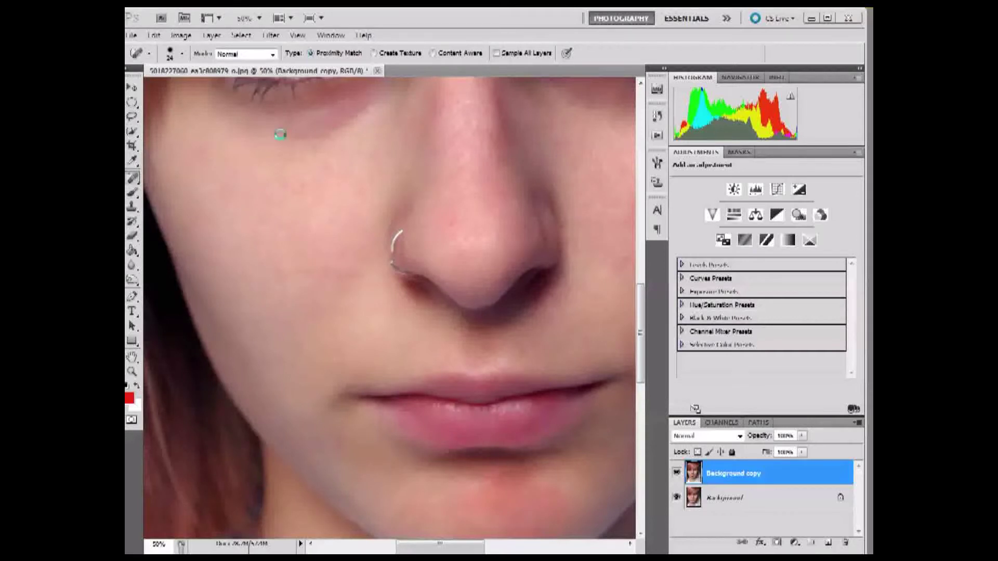
{"action": "left_click", "coordinate": [133, 178]}
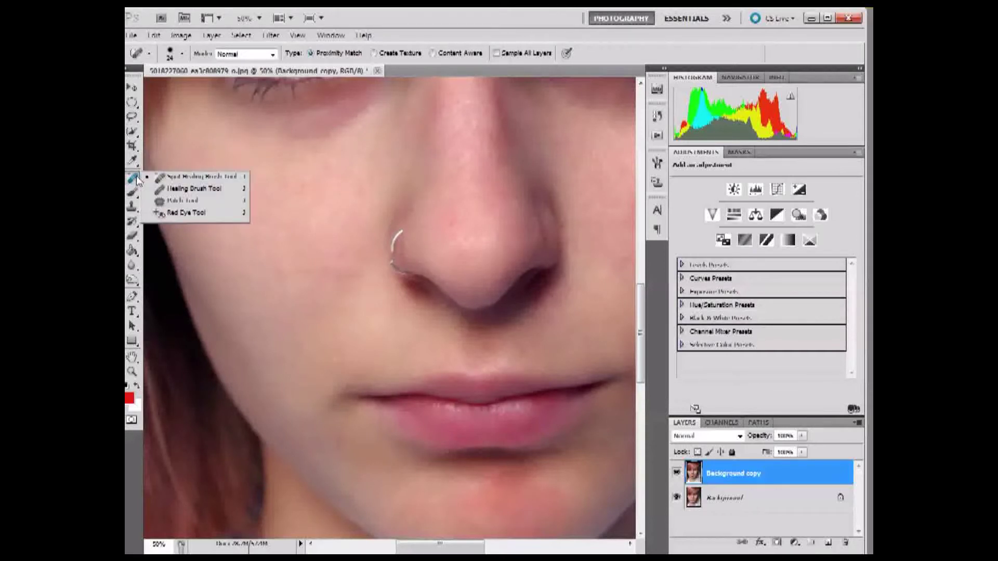
- Select the Healing Brush Tool and scroll down to the chin and neck
{"action": "left_click", "coordinate": [193, 188]}
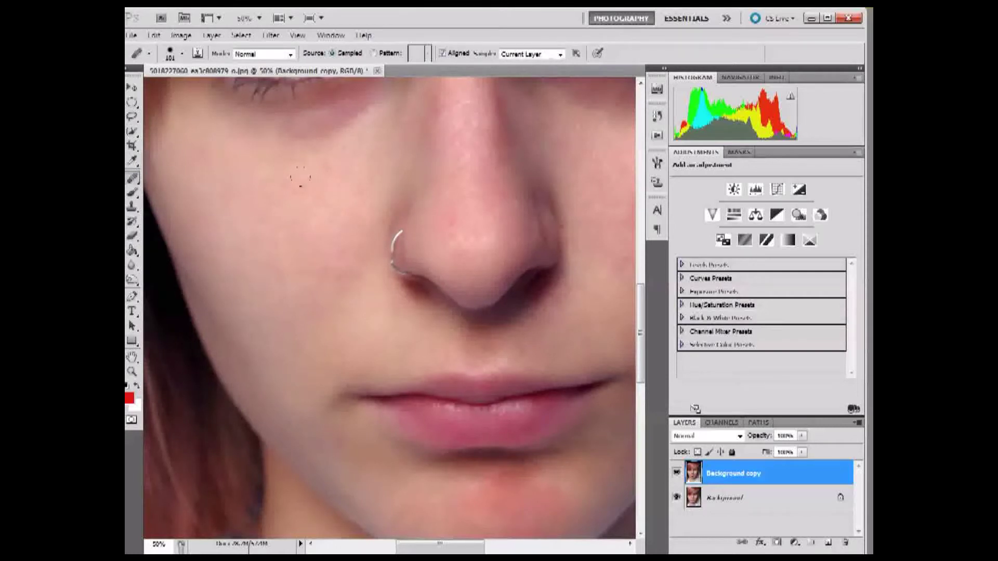
{"action": "left_click_drag", "start_coordinate": [643, 304], "coordinate": [645, 363]}
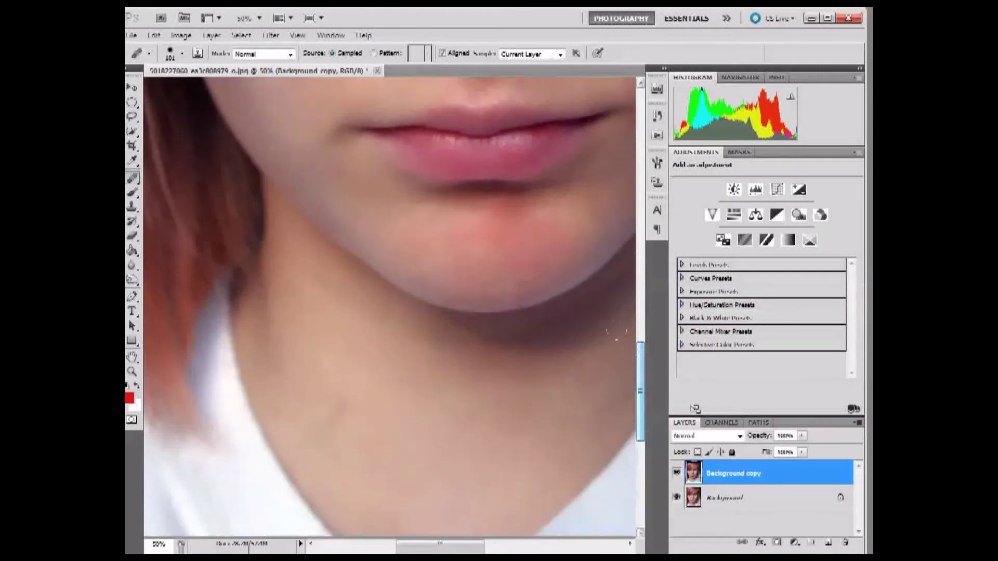
{"action": "scroll", "coordinate": [641, 374], "scroll_direction": "down", "scroll_amount": 3}
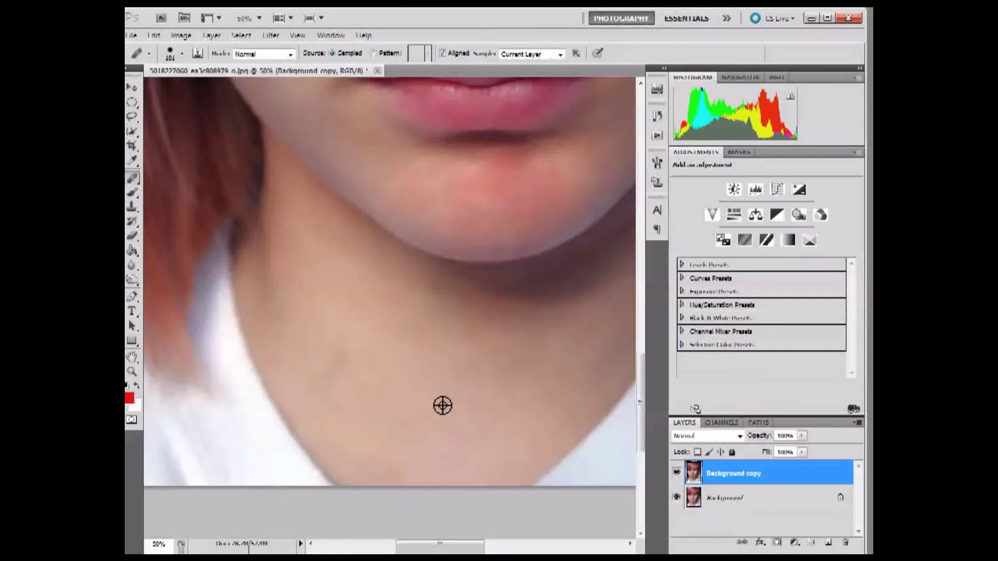
- Sample clean neck skin and heal the blemish across the chin
{"action": "left_click", "coordinate": [422, 401], "text": "alt"}
{"action": "left_click_drag", "start_coordinate": [643, 370], "coordinate": [648, 355]}
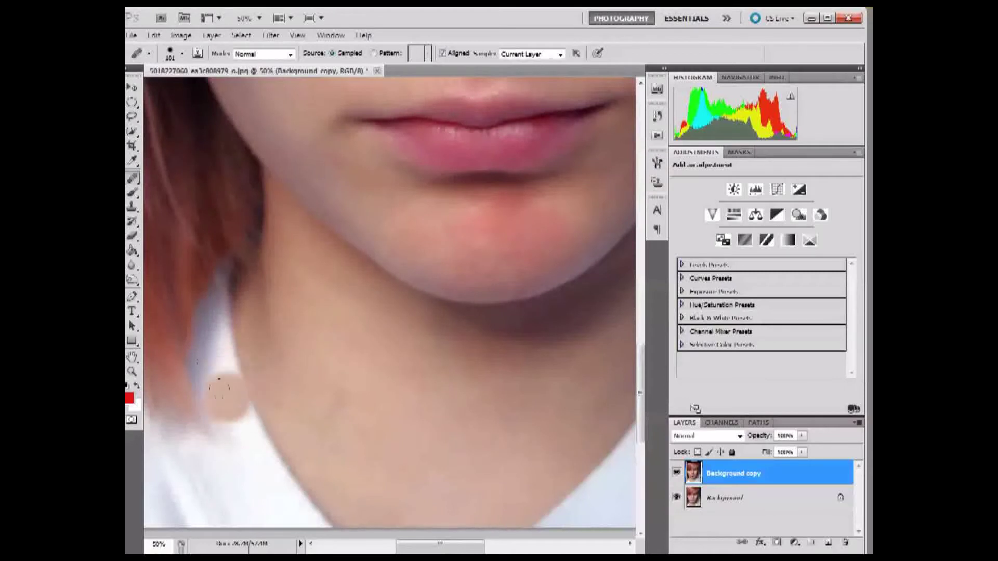
{"action": "left_click", "coordinate": [263, 373], "text": "alt"}
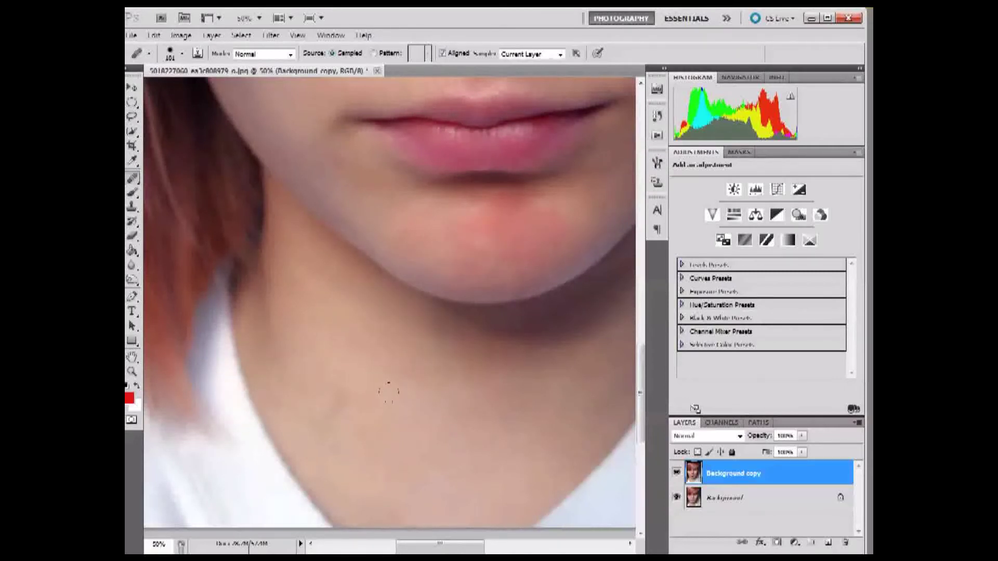
{"action": "left_click", "coordinate": [407, 436], "text": "alt"}
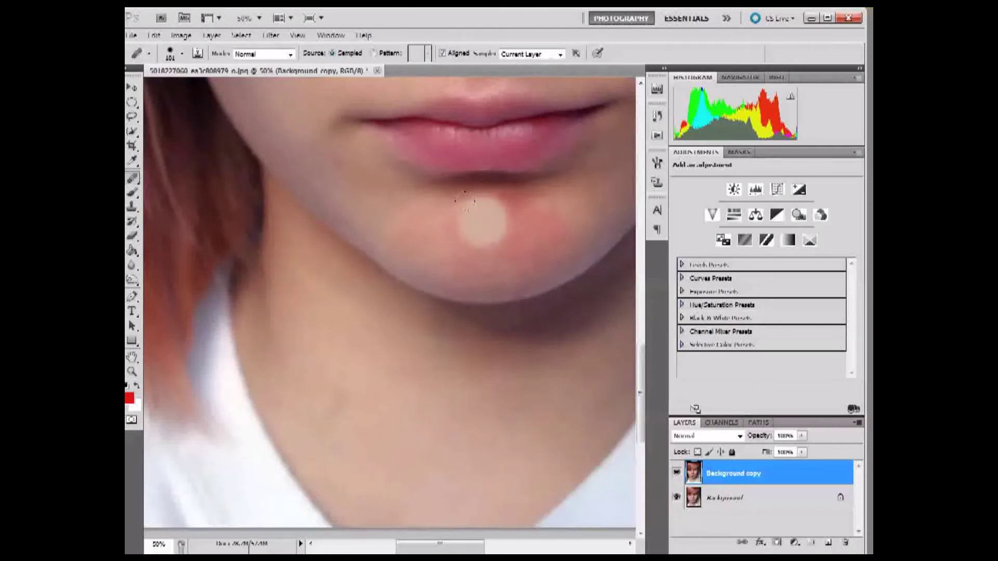
{"action": "mouse_move", "coordinate": [462, 210]}
{"action": "left_mouse_down"}
{"action": "mouse_move", "coordinate": [508, 208]}
{"action": "mouse_move", "coordinate": [551, 229]}
{"action": "mouse_move", "coordinate": [488, 196]}
{"action": "mouse_move", "coordinate": [468, 224]}
{"action": "mouse_move", "coordinate": [494, 249]}
{"action": "mouse_move", "coordinate": [500, 232]}
{"action": "left_mouse_up"}
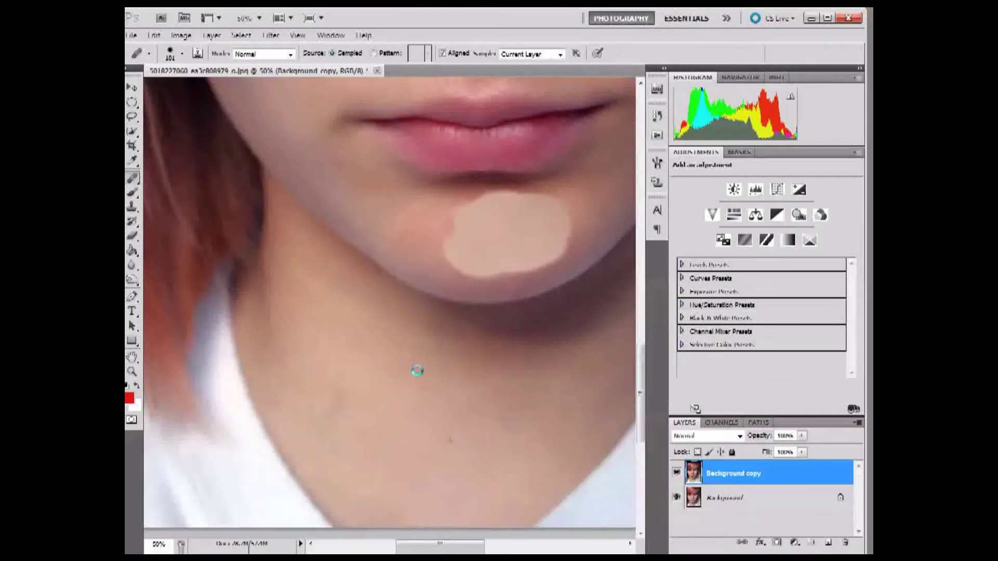
{"action": "left_click_drag", "start_coordinate": [457, 304], "coordinate": [619, 296]}
- Dab away eight small spots scattered over the chin
{"action": "left_click", "coordinate": [579, 261]}
{"action": "left_click", "coordinate": [579, 210]}
{"action": "left_click", "coordinate": [526, 226]}
{"action": "left_click", "coordinate": [411, 224]}
{"action": "left_click", "coordinate": [448, 240]}
{"action": "left_click", "coordinate": [567, 205]}
{"action": "left_click", "coordinate": [535, 221]}
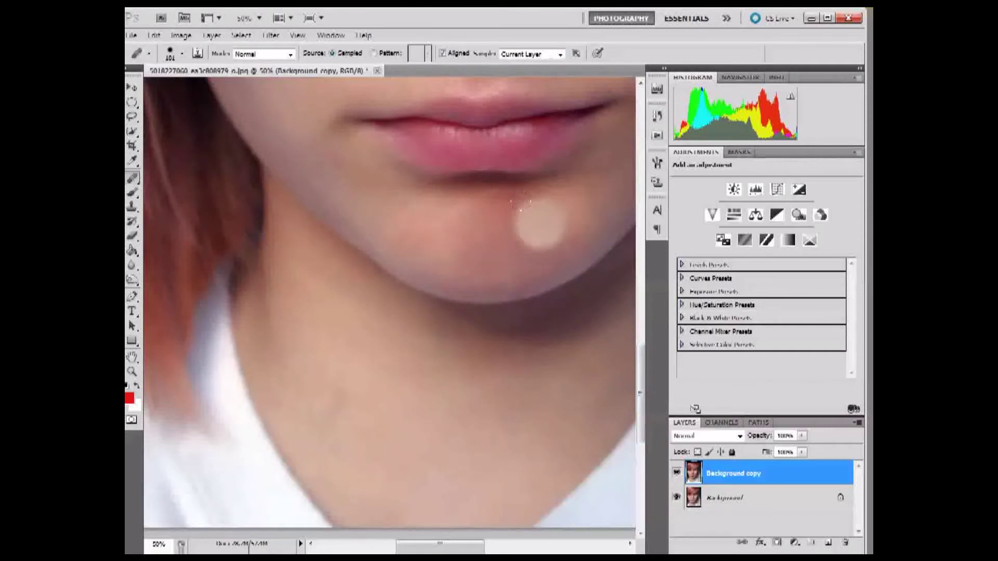
{"action": "left_click", "coordinate": [517, 291]}
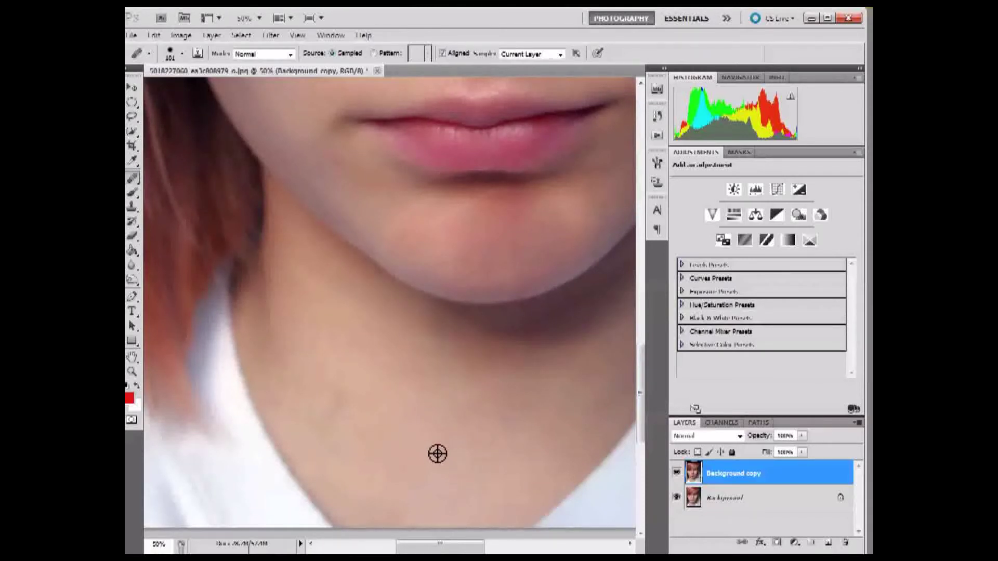
- Heal the spot beside the nose and the dark area under the left eye
{"action": "left_click_drag", "start_coordinate": [641, 378], "coordinate": [663, 306]}
{"action": "left_click", "coordinate": [363, 225]}
{"action": "left_click", "coordinate": [290, 224]}
{"action": "left_click", "coordinate": [265, 222]}
{"action": "left_click", "coordinate": [291, 226]}
{"action": "left_click_drag", "start_coordinate": [272, 210], "coordinate": [341, 183]}
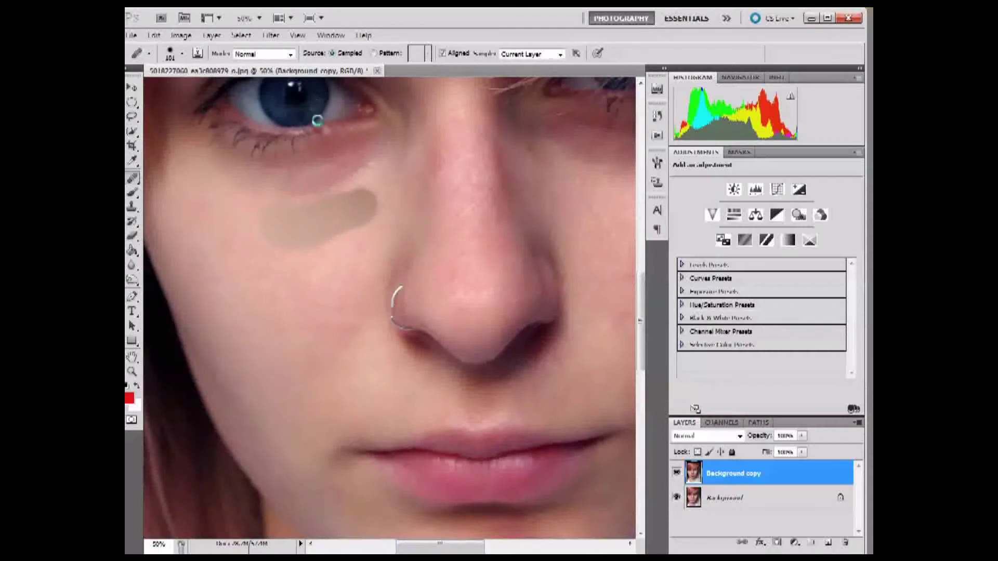
{"action": "left_click", "coordinate": [298, 35]}
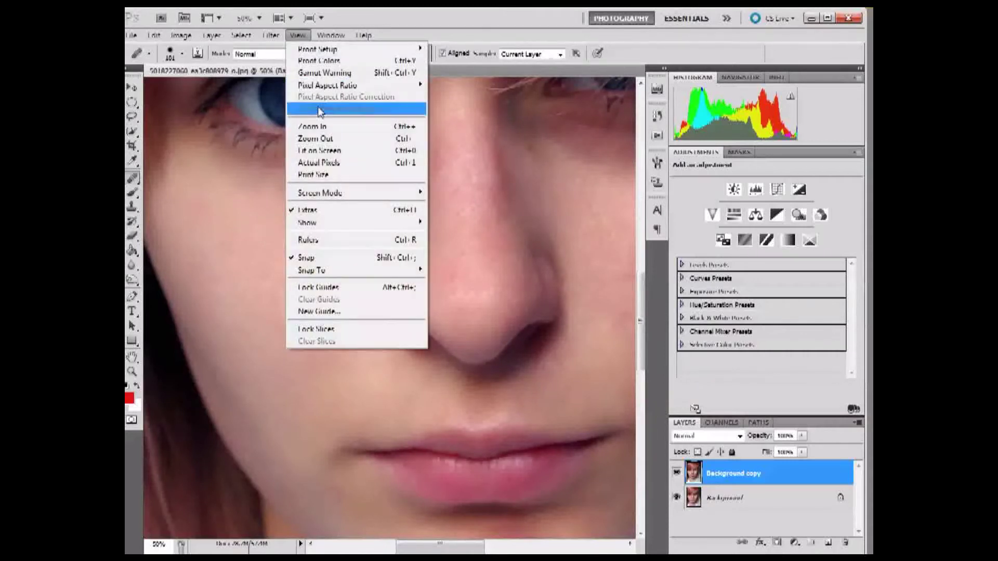
- Zoom out to 25% so the whole face is visible
{"action": "left_click", "coordinate": [324, 141]}
{"action": "left_click", "coordinate": [298, 35]}
{"action": "left_click", "coordinate": [318, 139]}
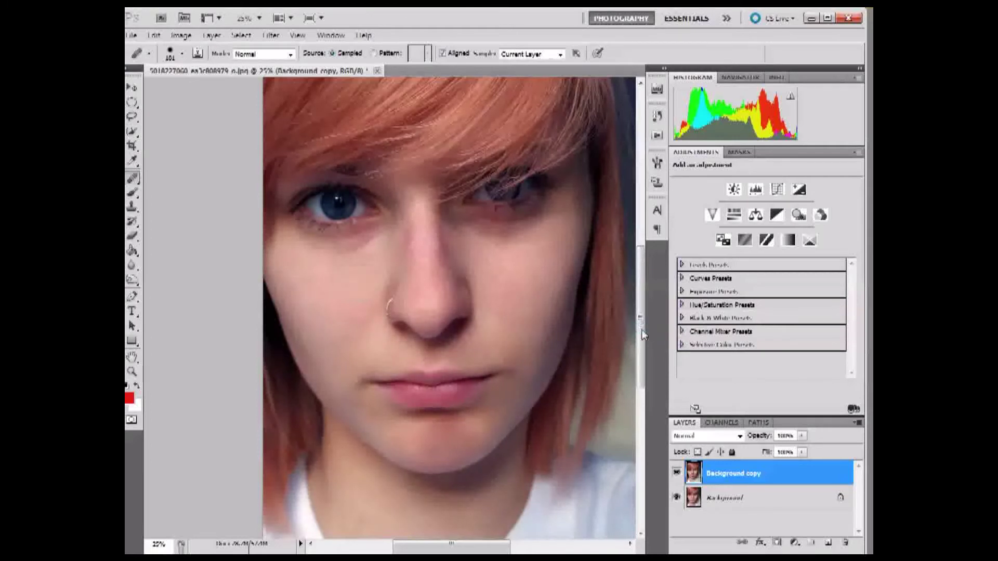
{"action": "scroll", "coordinate": [452, 364], "scroll_direction": "down", "scroll_amount": 3}
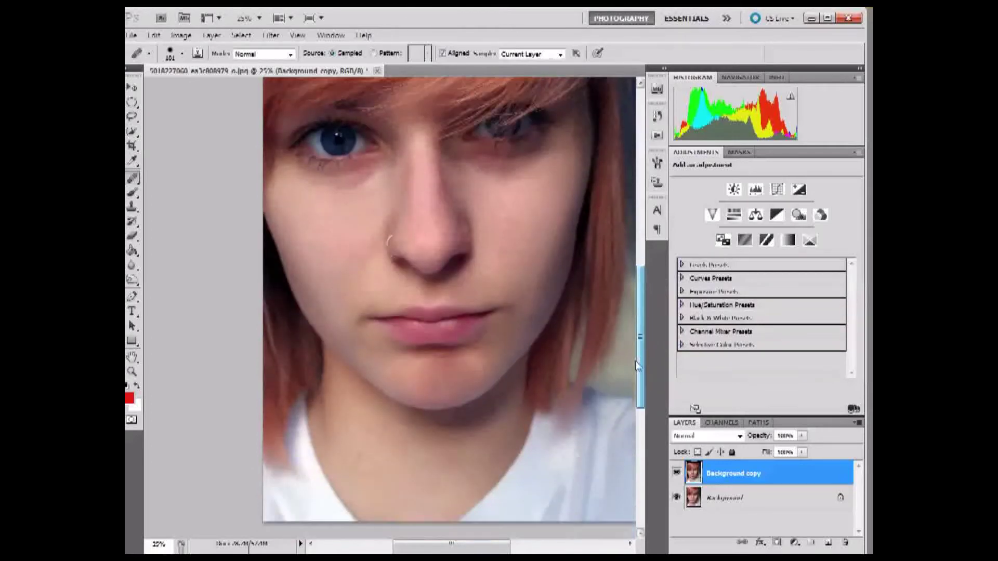
- Sample neck skin and heal spots along the left cheek
{"action": "left_click", "coordinate": [383, 447], "text": "alt"}
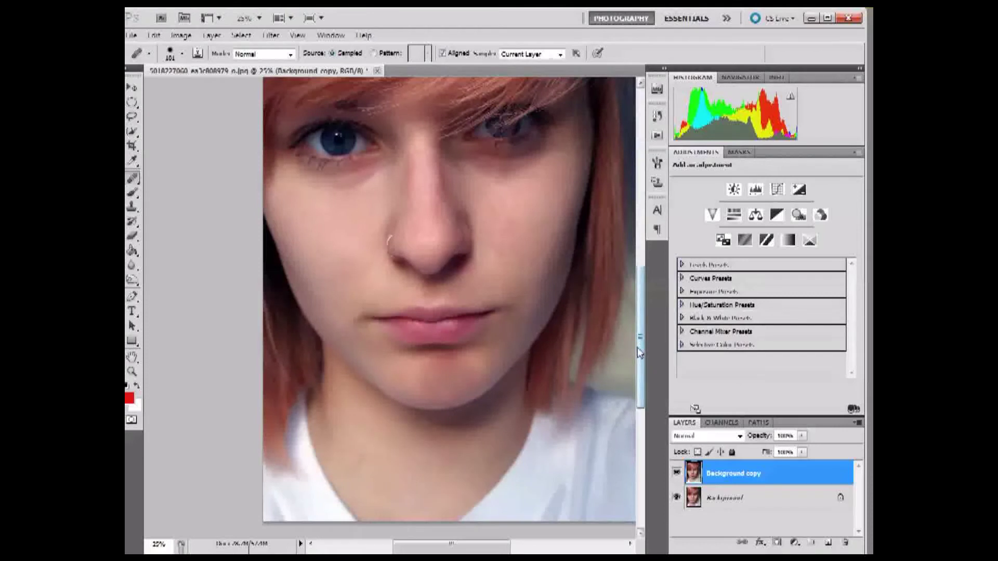
{"action": "left_click_drag", "start_coordinate": [643, 346], "coordinate": [642, 360]}
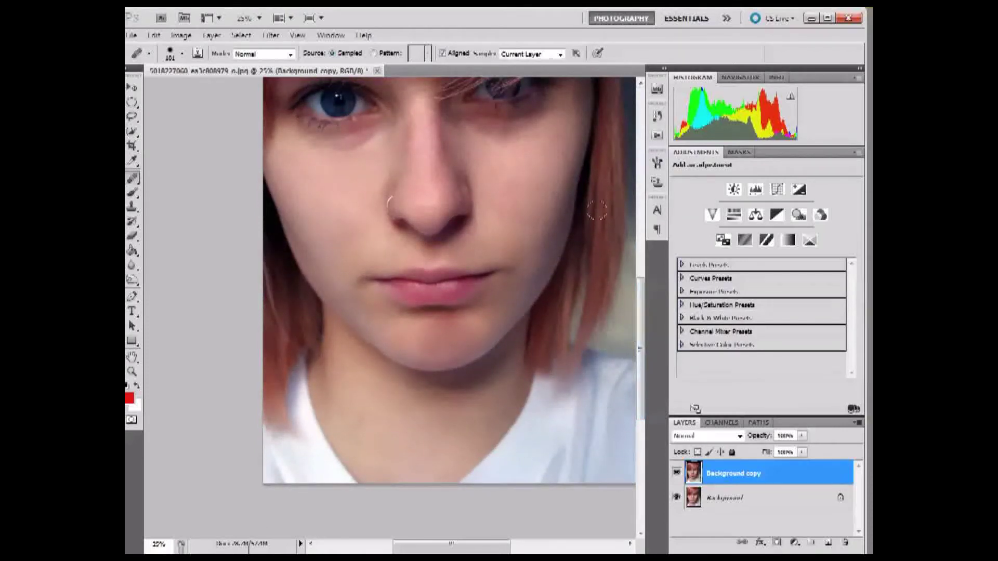
{"action": "left_click", "coordinate": [387, 446], "text": "alt"}
{"action": "left_click", "coordinate": [314, 252]}
{"action": "left_click", "coordinate": [376, 429], "text": "alt"}
{"action": "mouse_move", "coordinate": [319, 175]}
{"action": "left_mouse_down"}
{"action": "mouse_move", "coordinate": [308, 174]}
{"action": "mouse_move", "coordinate": [335, 208]}
{"action": "mouse_move", "coordinate": [338, 190]}
{"action": "mouse_move", "coordinate": [326, 188]}
{"action": "left_mouse_up"}
- Resample neck skin and heal a chin spot and the cheek under the eye
{"action": "left_click", "coordinate": [390, 434], "text": "alt"}
{"action": "left_click", "coordinate": [431, 318]}
{"action": "left_click", "coordinate": [474, 144]}
{"action": "left_click_drag", "start_coordinate": [494, 143], "coordinate": [513, 152]}
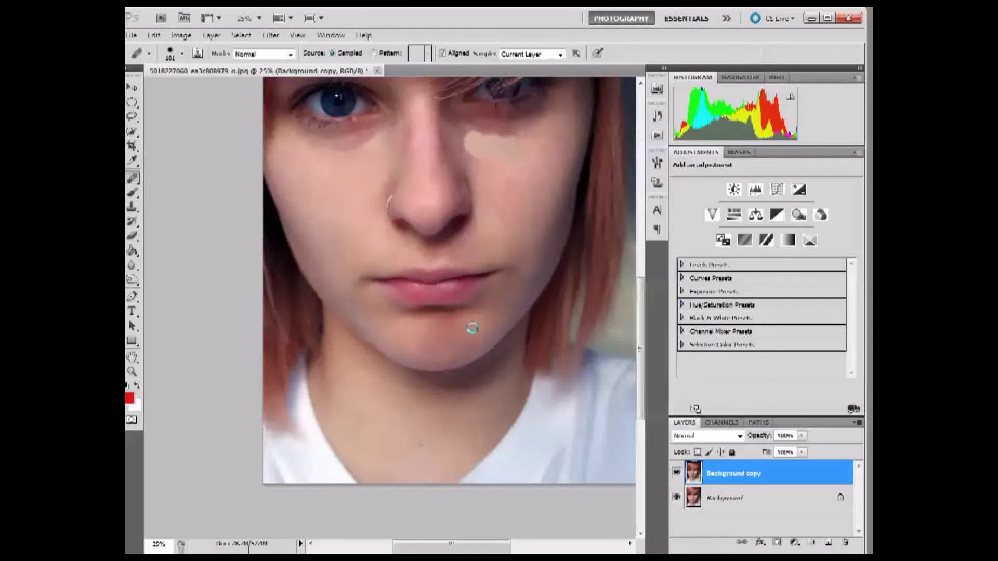
- Smooth the right cheek below the eye, then Step Backward to undo the last stroke
{"action": "left_click", "coordinate": [394, 411], "text": "alt"}
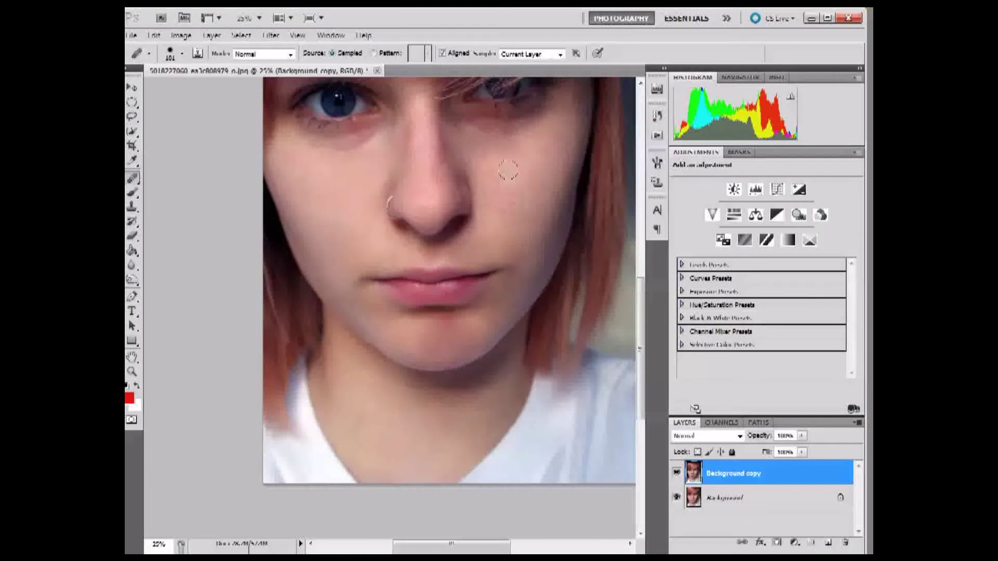
{"action": "mouse_move", "coordinate": [494, 166]}
{"action": "left_mouse_down"}
{"action": "mouse_move", "coordinate": [476, 161]}
{"action": "mouse_move", "coordinate": [522, 142]}
{"action": "left_mouse_up"}
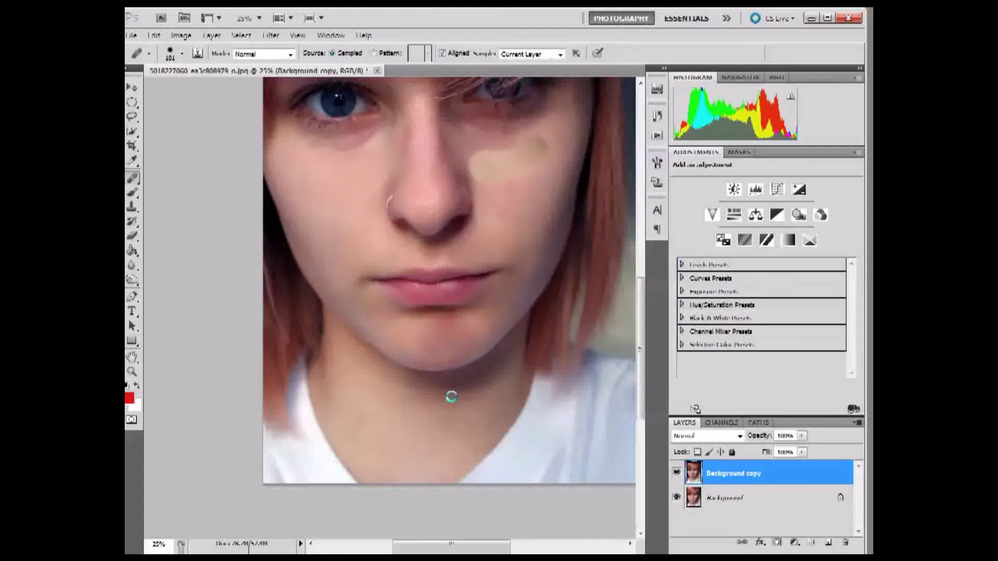
{"action": "left_click", "coordinate": [383, 438], "text": "alt"}
{"action": "mouse_move", "coordinate": [526, 204]}
{"action": "left_mouse_down"}
{"action": "mouse_move", "coordinate": [491, 188]}
{"action": "mouse_move", "coordinate": [515, 173]}
{"action": "mouse_move", "coordinate": [538, 180]}
{"action": "mouse_move", "coordinate": [564, 150]}
{"action": "left_mouse_up"}
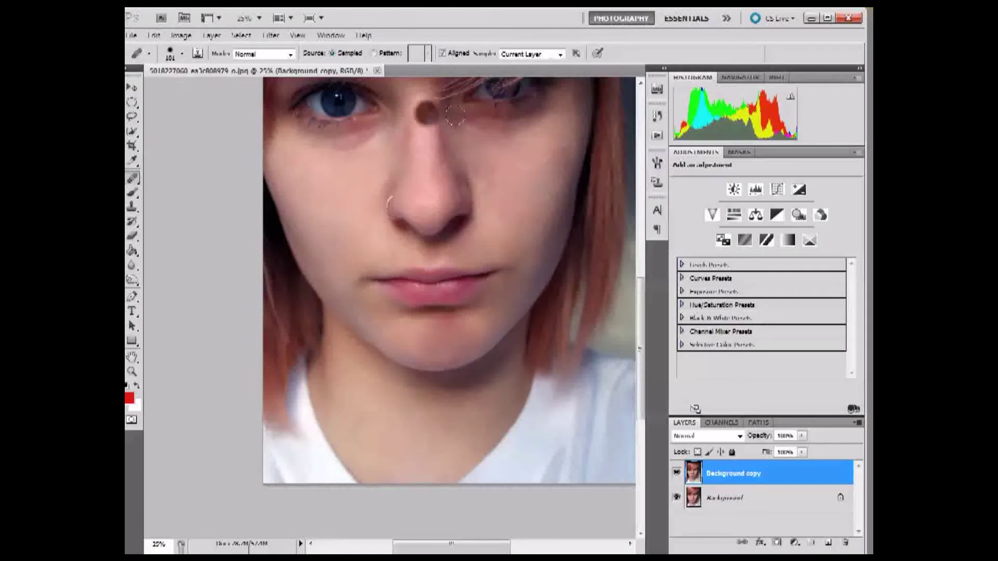
{"action": "left_click", "coordinate": [571, 161]}
{"action": "left_click", "coordinate": [154, 34]}
{"action": "left_click", "coordinate": [173, 73]}
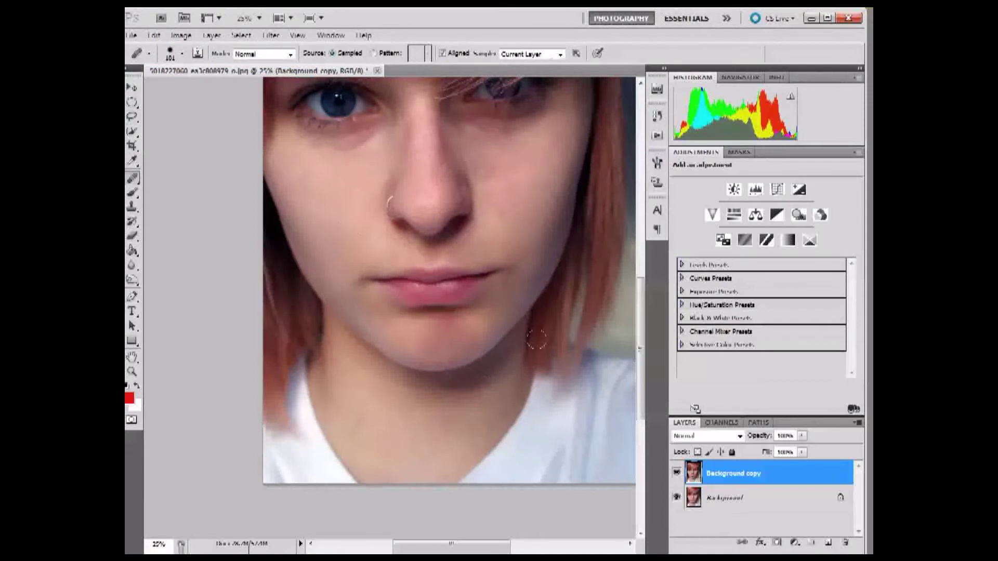
{"action": "scroll", "coordinate": [630, 300], "scroll_direction": "down", "scroll_amount": 3}
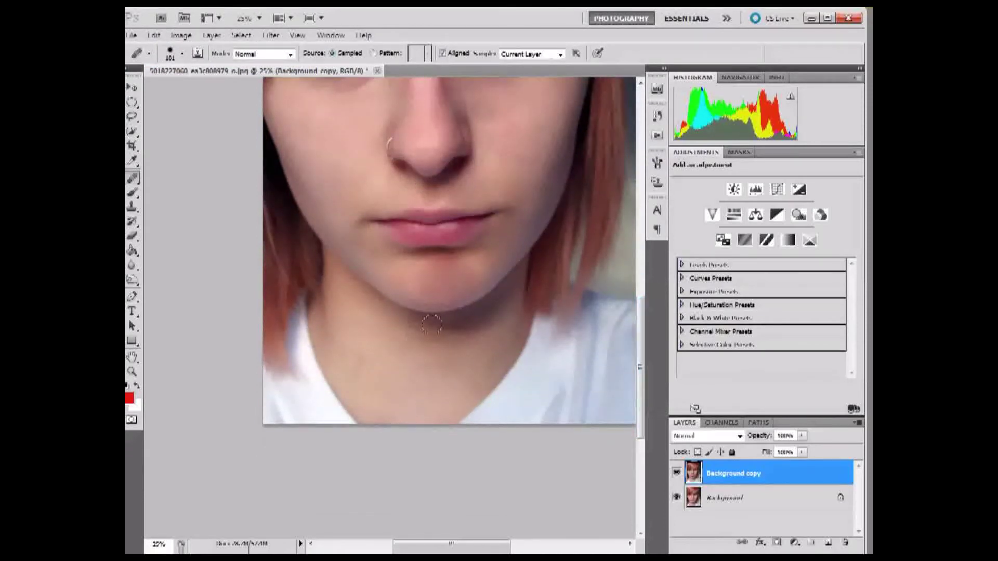
- Sample neck skin and heal across the right cheek
{"action": "left_click", "coordinate": [396, 381], "text": "alt"}
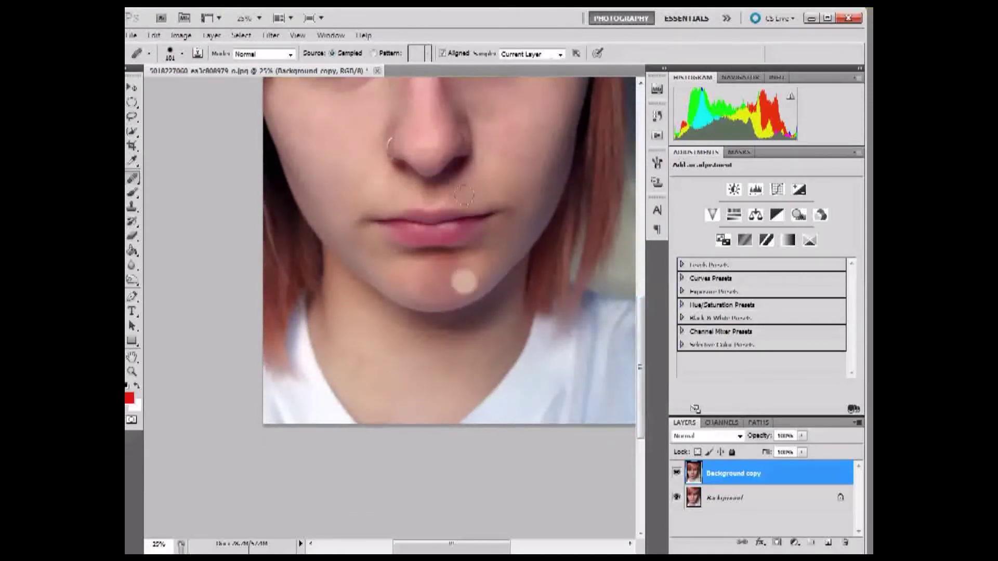
{"action": "mouse_move", "coordinate": [487, 109]}
{"action": "left_mouse_down"}
{"action": "mouse_move", "coordinate": [530, 121]}
{"action": "mouse_move", "coordinate": [527, 109]}
{"action": "left_mouse_up"}
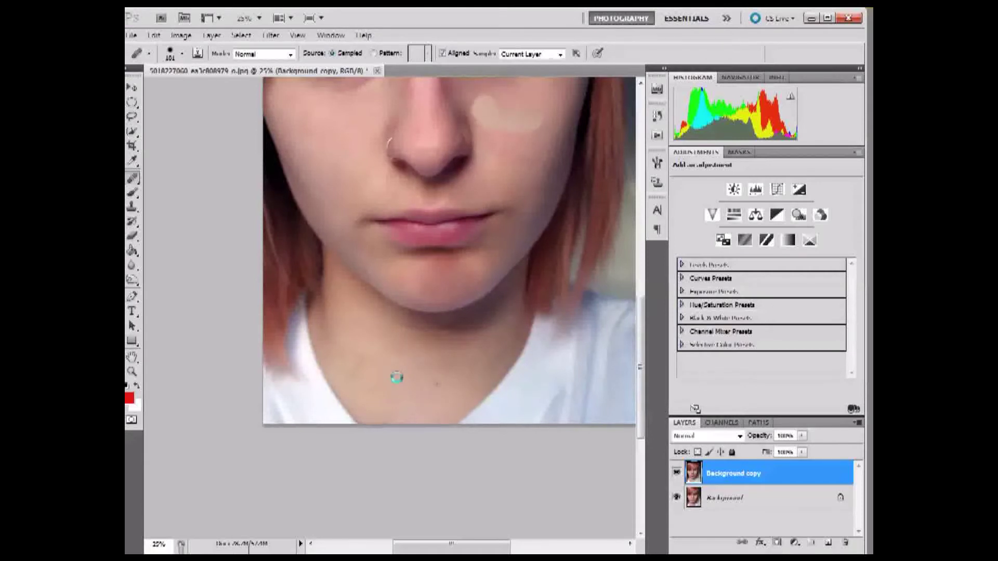
{"action": "left_click", "coordinate": [382, 390], "text": "alt"}
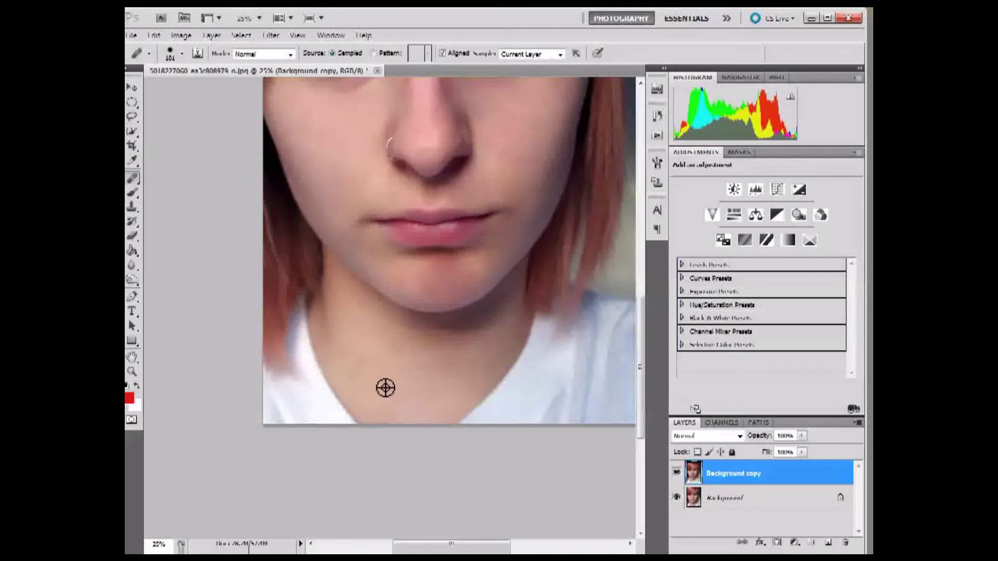
{"action": "left_click", "coordinate": [507, 150]}
{"action": "left_click_drag", "start_coordinate": [496, 137], "coordinate": [545, 133]}
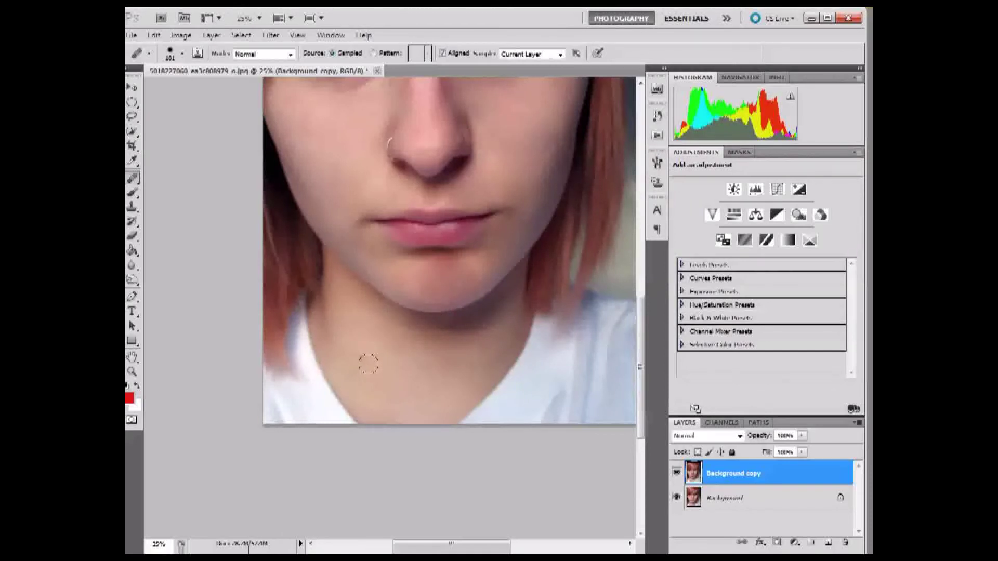
- Resample neck skin, heal another right-cheek patch, and heal the bridge of the nose
{"action": "left_click", "coordinate": [376, 383], "text": "alt"}
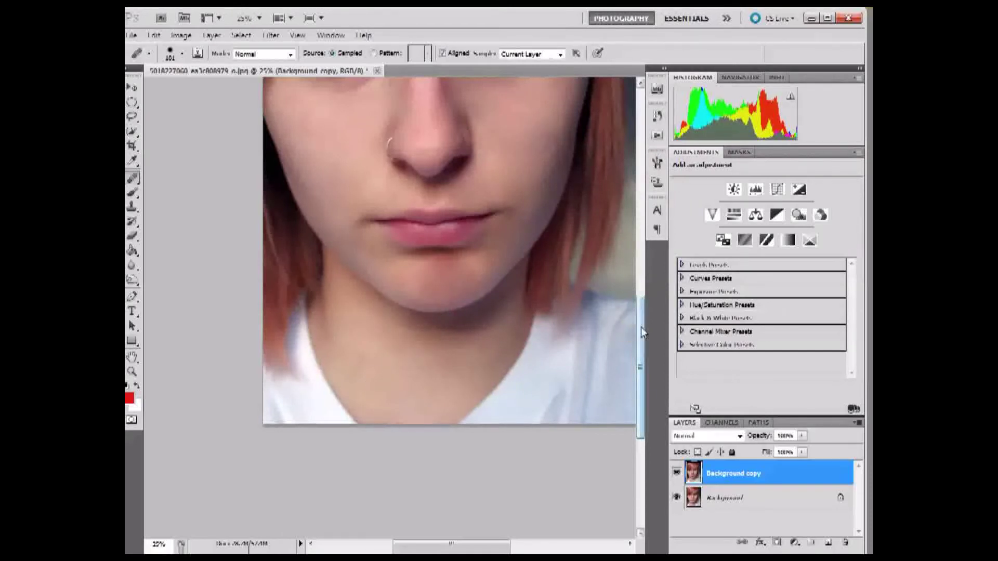
{"action": "left_click_drag", "start_coordinate": [641, 326], "coordinate": [640, 307]}
{"action": "left_click", "coordinate": [499, 217]}
{"action": "left_click_drag", "start_coordinate": [509, 212], "coordinate": [533, 214]}
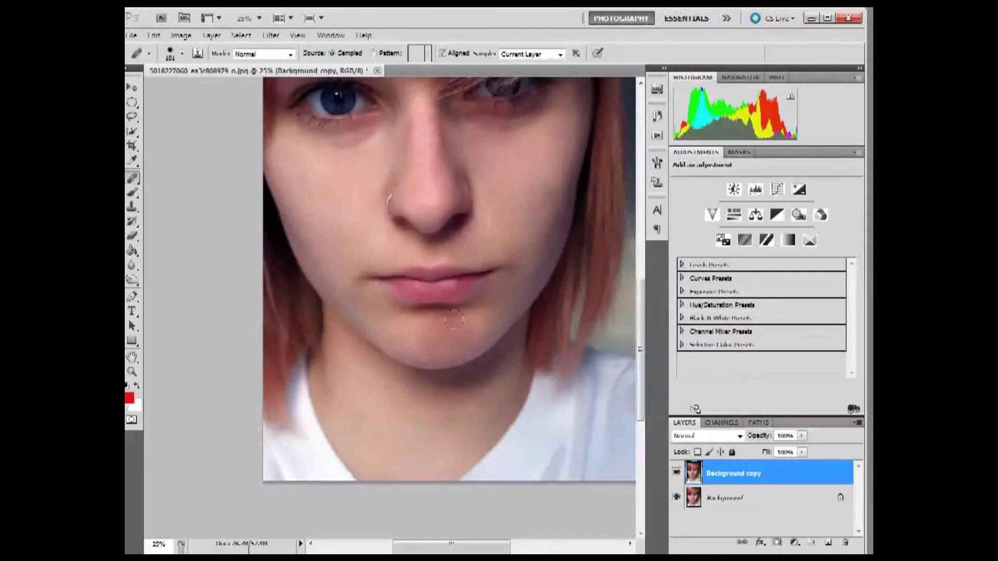
{"action": "left_click", "coordinate": [383, 454], "text": "alt"}
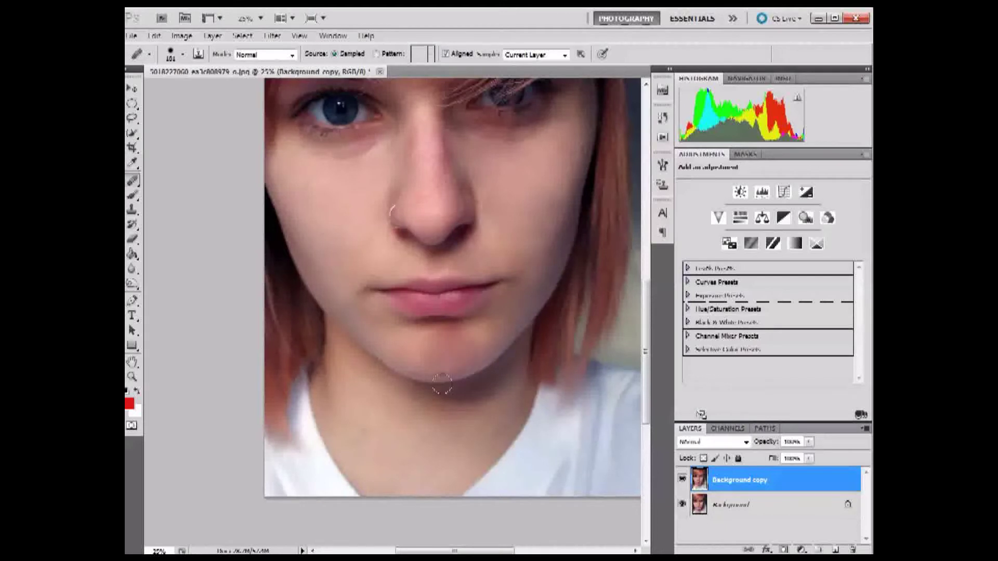
{"action": "scroll", "coordinate": [611, 306], "scroll_direction": "down", "scroll_amount": 2}
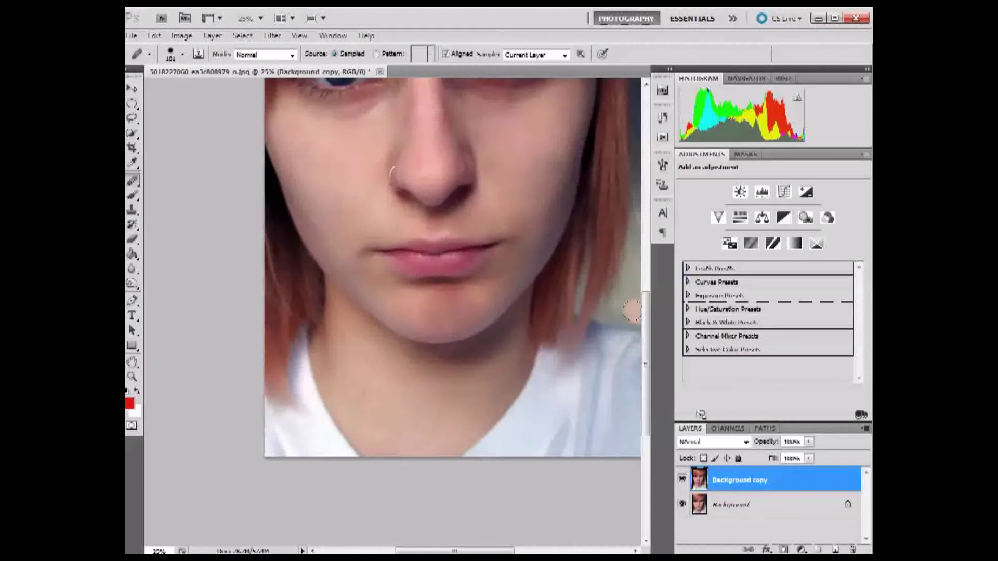
{"action": "scroll", "coordinate": [650, 311], "scroll_direction": "up", "scroll_amount": 3}
{"action": "scroll", "coordinate": [649, 312], "scroll_direction": "up", "scroll_amount": 1}
{"action": "mouse_move", "coordinate": [439, 169]}
{"action": "left_mouse_down"}
{"action": "mouse_move", "coordinate": [420, 160]}
{"action": "mouse_move", "coordinate": [411, 181]}
{"action": "mouse_move", "coordinate": [431, 195]}
{"action": "mouse_move", "coordinate": [422, 175]}
{"action": "mouse_move", "coordinate": [421, 199]}
{"action": "mouse_move", "coordinate": [414, 185]}
{"action": "mouse_move", "coordinate": [451, 203]}
{"action": "left_mouse_up"}
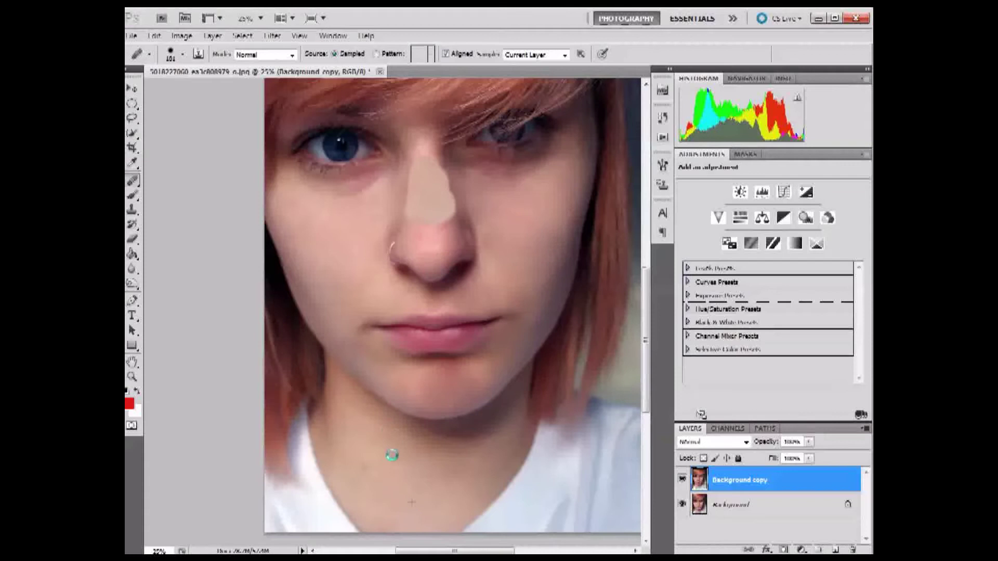
- Heal the nose tip in three passes, each sampled from clean neck skin
{"action": "left_click", "coordinate": [395, 470], "text": "alt"}
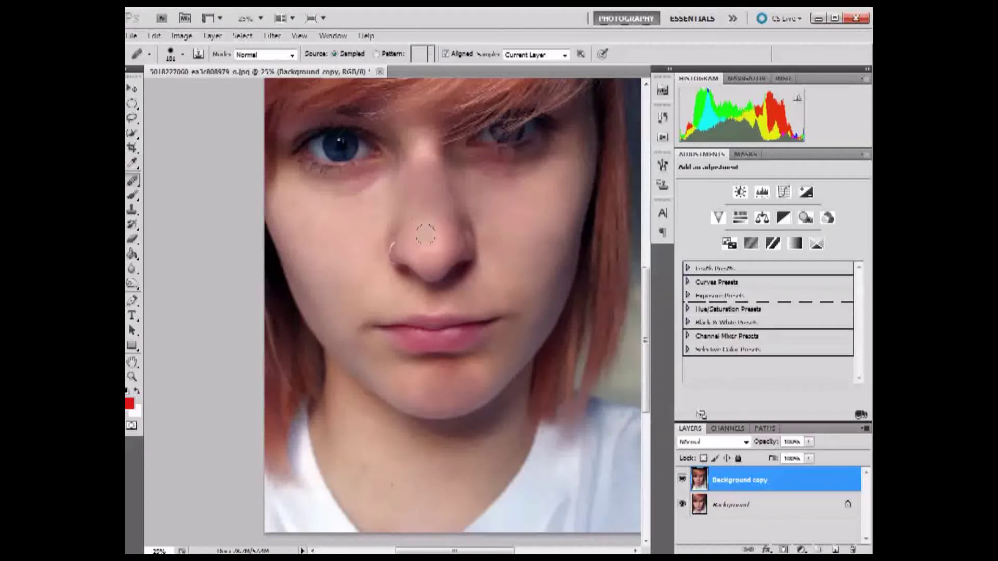
{"action": "mouse_move", "coordinate": [425, 234]}
{"action": "left_mouse_down"}
{"action": "mouse_move", "coordinate": [448, 221]}
{"action": "mouse_move", "coordinate": [421, 213]}
{"action": "mouse_move", "coordinate": [406, 222]}
{"action": "mouse_move", "coordinate": [408, 237]}
{"action": "left_mouse_up"}
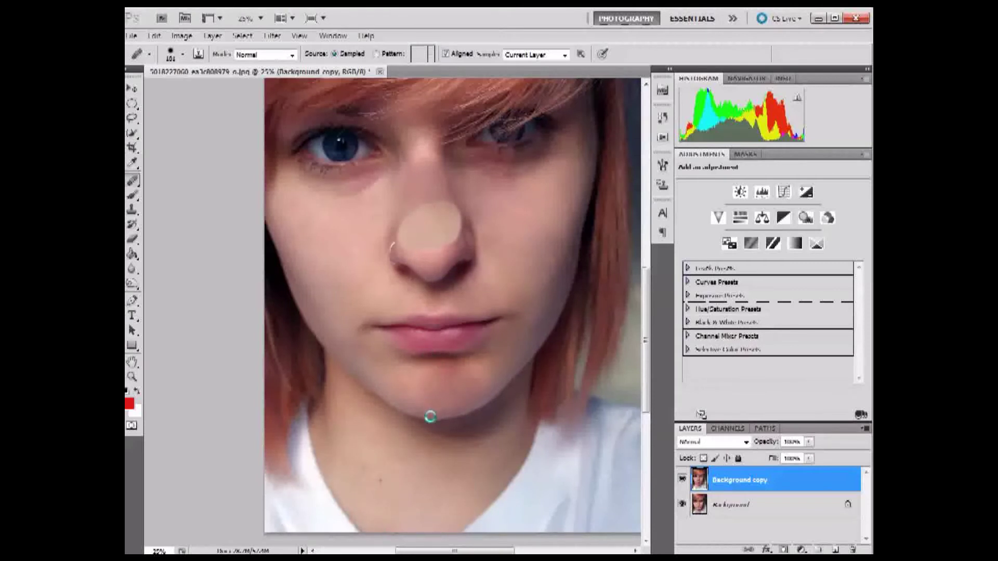
{"action": "left_click", "coordinate": [406, 472], "text": "alt"}
{"action": "mouse_move", "coordinate": [421, 250]}
{"action": "left_mouse_down"}
{"action": "mouse_move", "coordinate": [429, 262]}
{"action": "mouse_move", "coordinate": [455, 241]}
{"action": "left_mouse_up"}
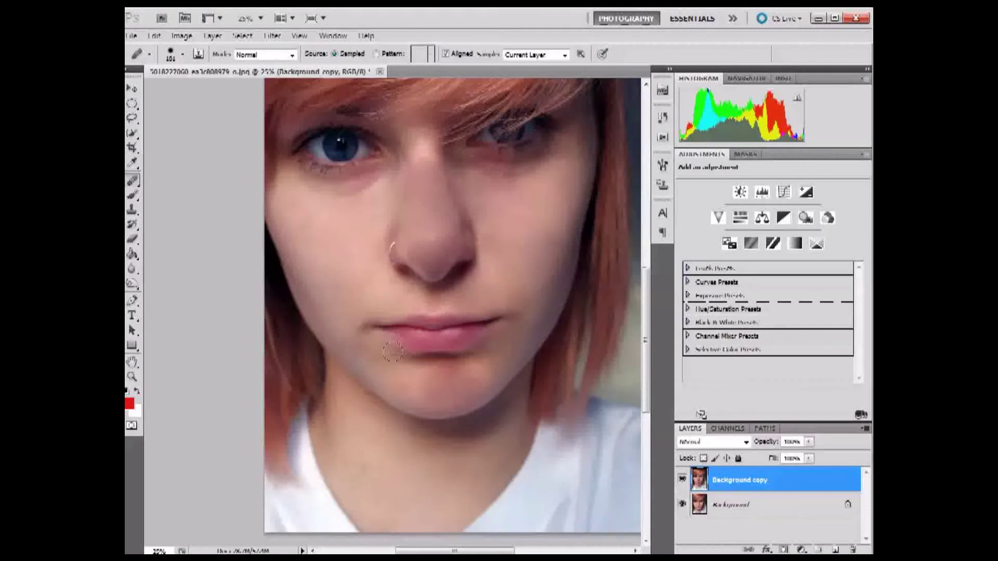
{"action": "left_click", "coordinate": [390, 478], "text": "alt"}
{"action": "mouse_move", "coordinate": [412, 242]}
{"action": "left_mouse_down"}
{"action": "mouse_move", "coordinate": [435, 238]}
{"action": "mouse_move", "coordinate": [413, 238]}
{"action": "left_mouse_up"}
{"action": "left_click", "coordinate": [133, 240]}
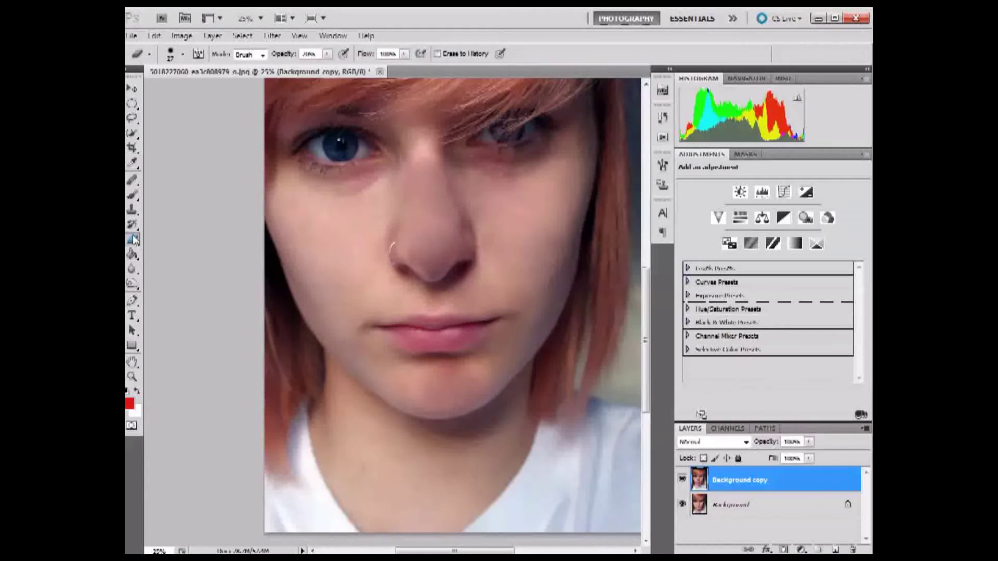
- Switch to the Eraser Tool and set it to 40% opacity with a 301 px brush
{"action": "right_click", "coordinate": [133, 239]}
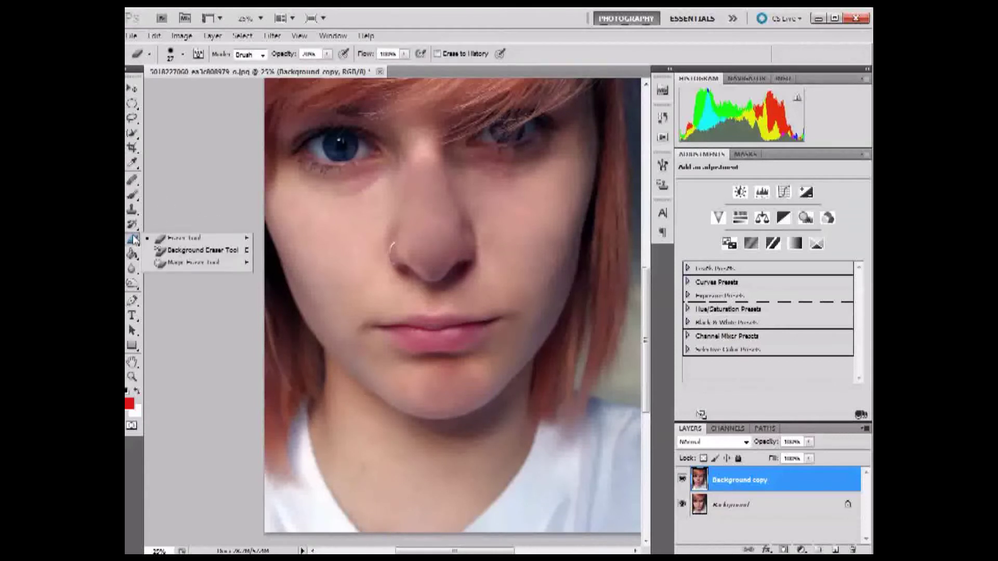
{"action": "left_click", "coordinate": [327, 54]}
{"action": "left_click_drag", "start_coordinate": [333, 69], "coordinate": [334, 66]}
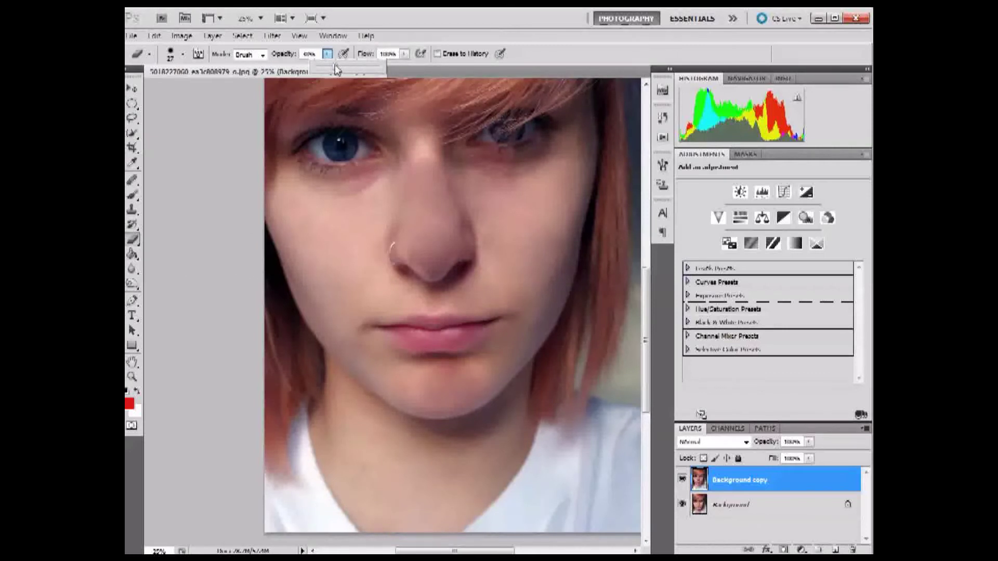
{"action": "left_click", "coordinate": [182, 54]}
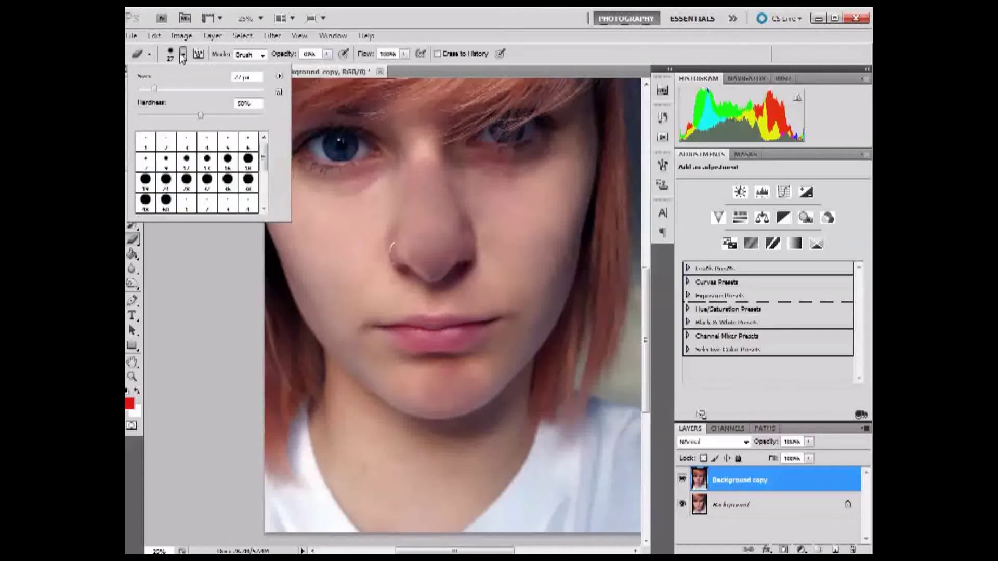
{"action": "left_click_drag", "start_coordinate": [178, 90], "coordinate": [244, 89]}
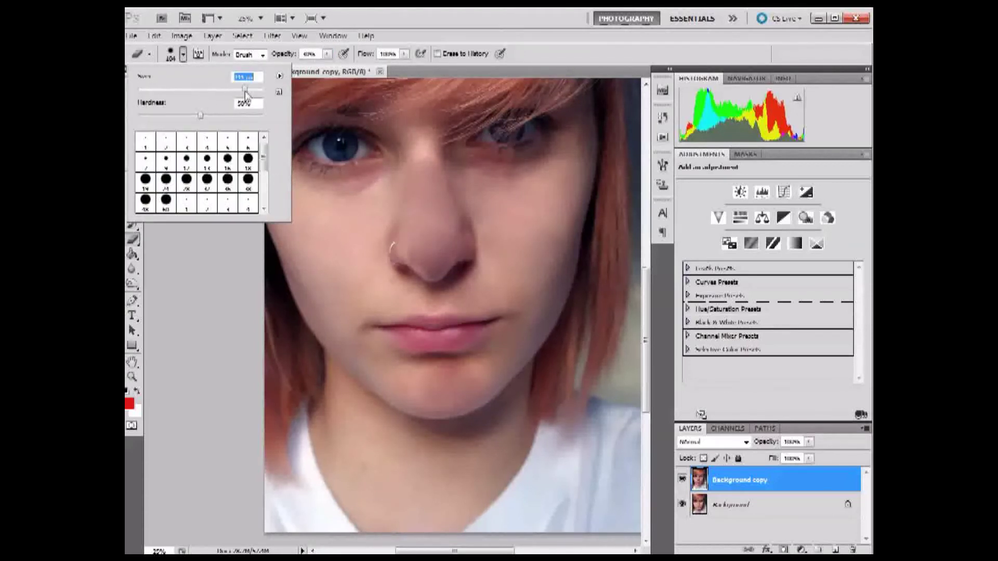
{"action": "left_click", "coordinate": [420, 171]}
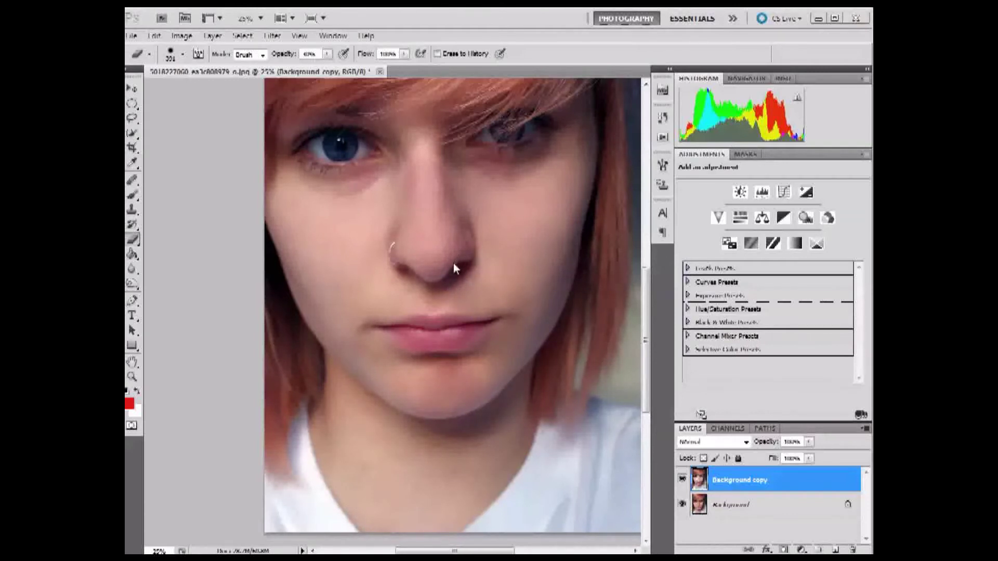
- With the Patch Tool, replace the dark left under-eye with cheek skin, then deselect
{"action": "left_click", "coordinate": [132, 180]}
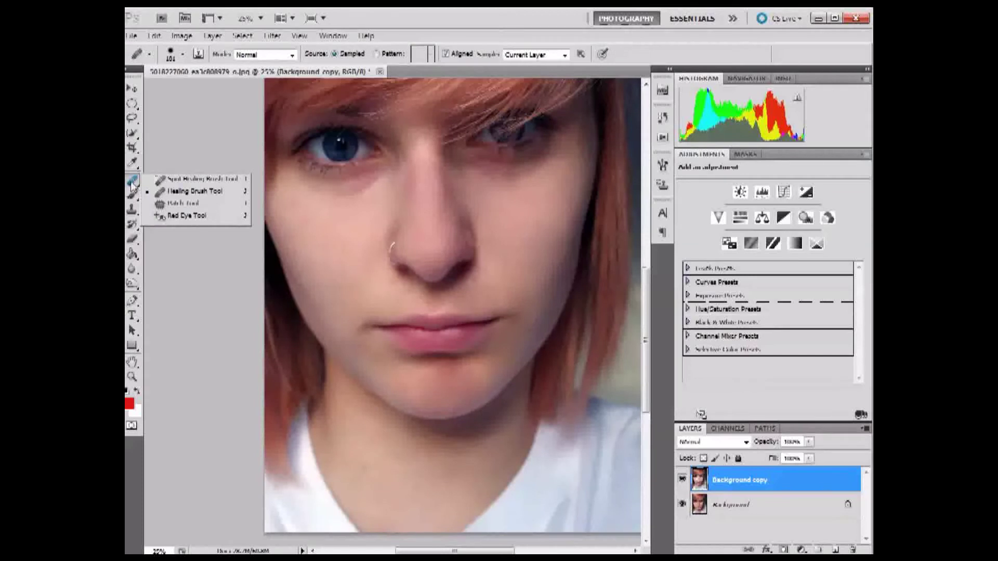
{"action": "left_click", "coordinate": [183, 203]}
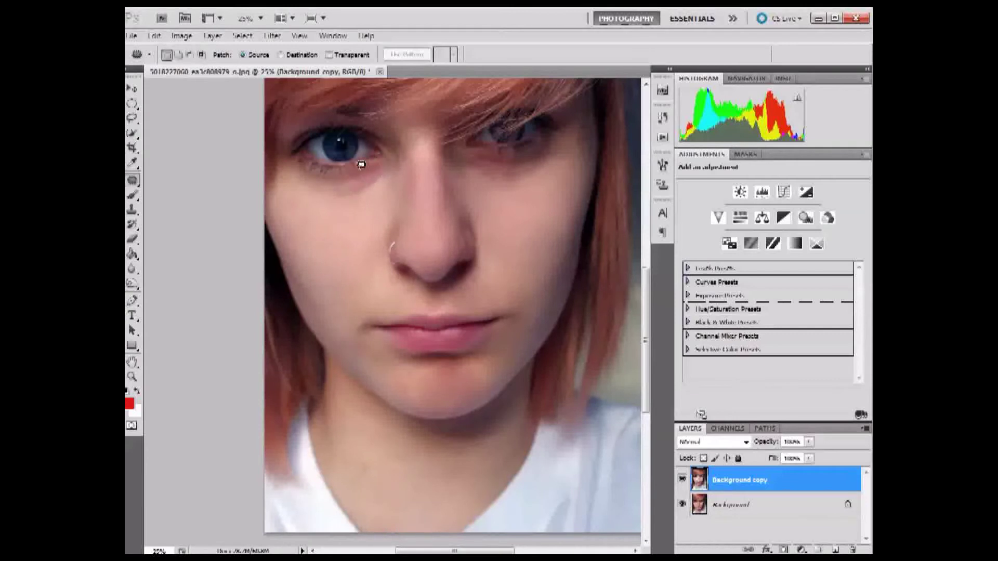
{"action": "mouse_move", "coordinate": [303, 156]}
{"action": "left_mouse_down"}
{"action": "mouse_move", "coordinate": [301, 178]}
{"action": "mouse_move", "coordinate": [345, 190]}
{"action": "mouse_move", "coordinate": [389, 172]}
{"action": "mouse_move", "coordinate": [393, 160]}
{"action": "mouse_move", "coordinate": [295, 159]}
{"action": "left_mouse_up"}
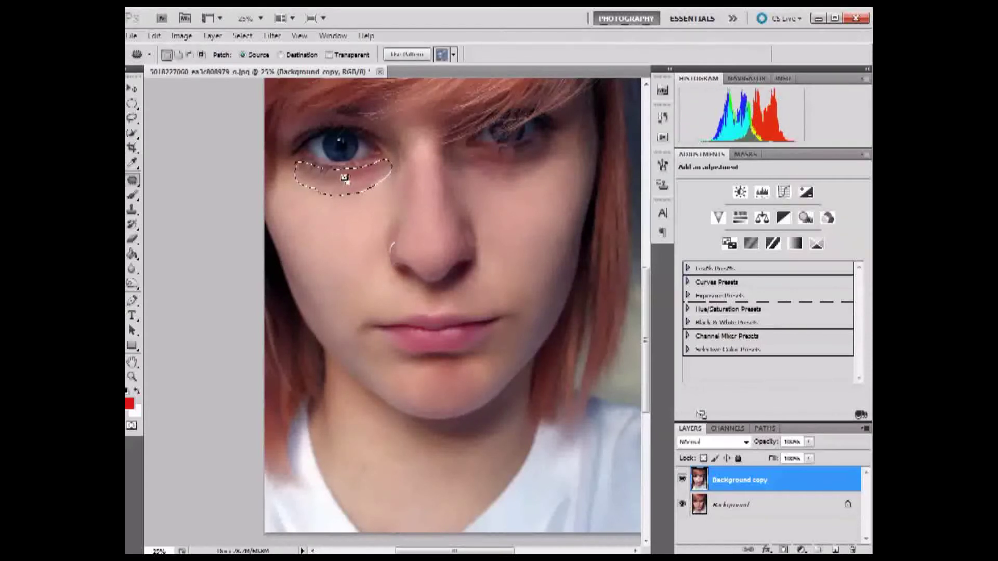
{"action": "left_click_drag", "start_coordinate": [343, 176], "coordinate": [338, 232]}
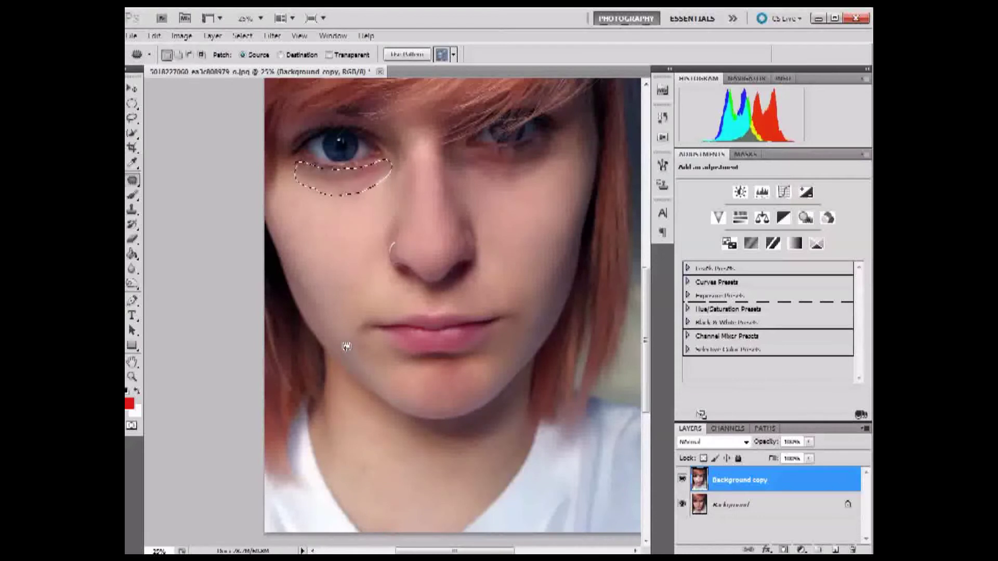
{"action": "left_click", "coordinate": [242, 35]}
{"action": "left_click", "coordinate": [254, 63]}
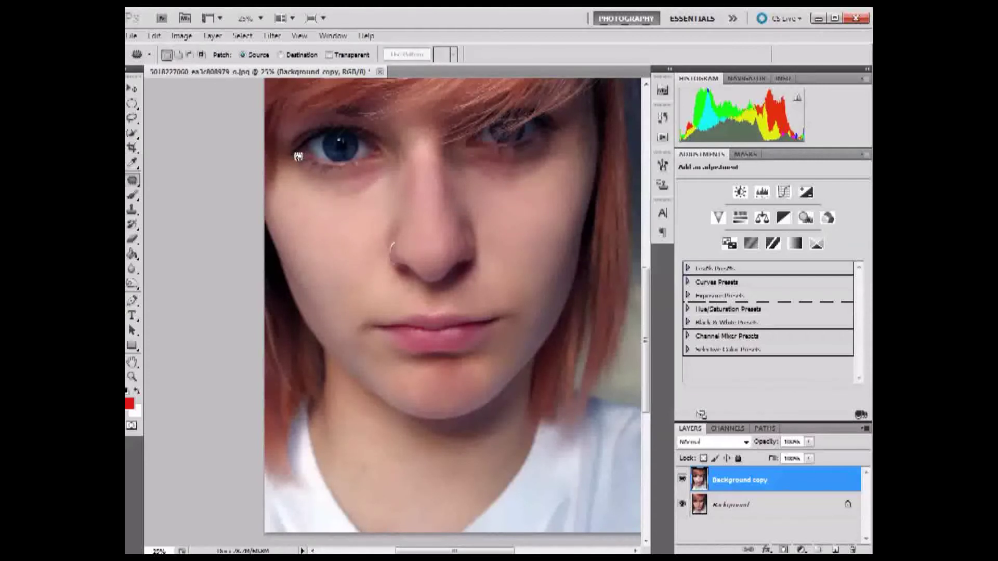
- Re-patch the left under-eye area with cheek skin and deselect
{"action": "mouse_move", "coordinate": [319, 190]}
{"action": "left_mouse_down"}
{"action": "mouse_move", "coordinate": [365, 189]}
{"action": "mouse_move", "coordinate": [397, 160]}
{"action": "mouse_move", "coordinate": [301, 160]}
{"action": "mouse_move", "coordinate": [347, 206]}
{"action": "mouse_move", "coordinate": [352, 256]}
{"action": "mouse_move", "coordinate": [343, 226]}
{"action": "left_mouse_up"}
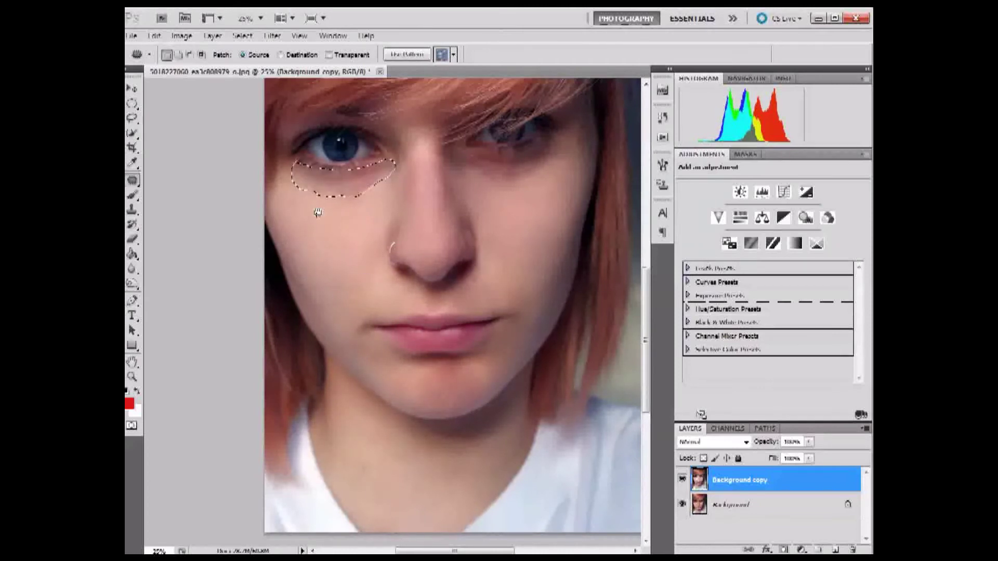
{"action": "left_click", "coordinate": [242, 35]}
{"action": "left_click", "coordinate": [257, 65]}
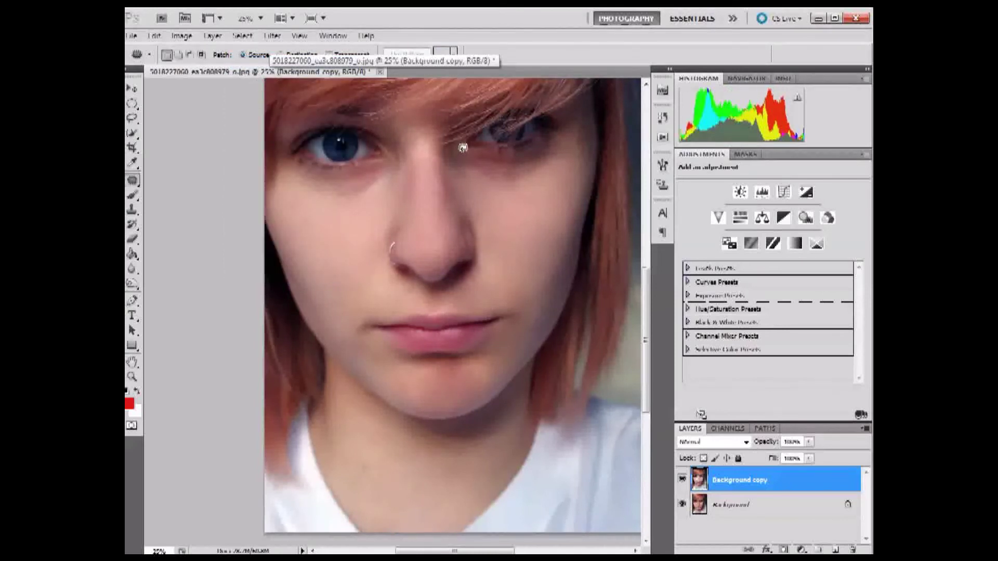
- Patch the dark area under the right eye in two passes, deselecting after each
{"action": "mouse_move", "coordinate": [456, 147]}
{"action": "left_mouse_down"}
{"action": "mouse_move", "coordinate": [458, 166]}
{"action": "mouse_move", "coordinate": [542, 164]}
{"action": "mouse_move", "coordinate": [570, 143]}
{"action": "mouse_move", "coordinate": [555, 127]}
{"action": "mouse_move", "coordinate": [456, 148]}
{"action": "left_mouse_up"}
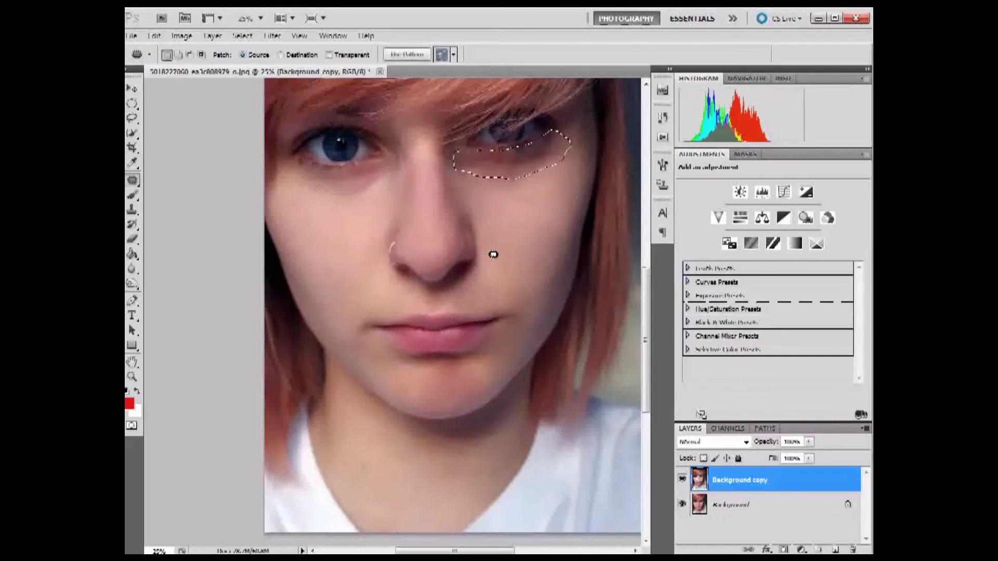
{"action": "left_click_drag", "start_coordinate": [514, 166], "coordinate": [531, 206]}
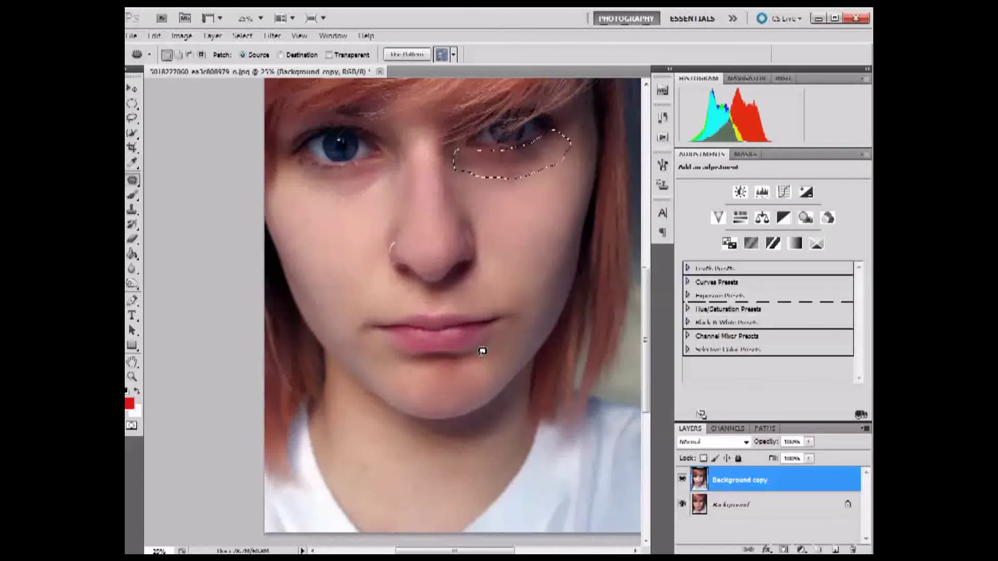
{"action": "left_click", "coordinate": [241, 37]}
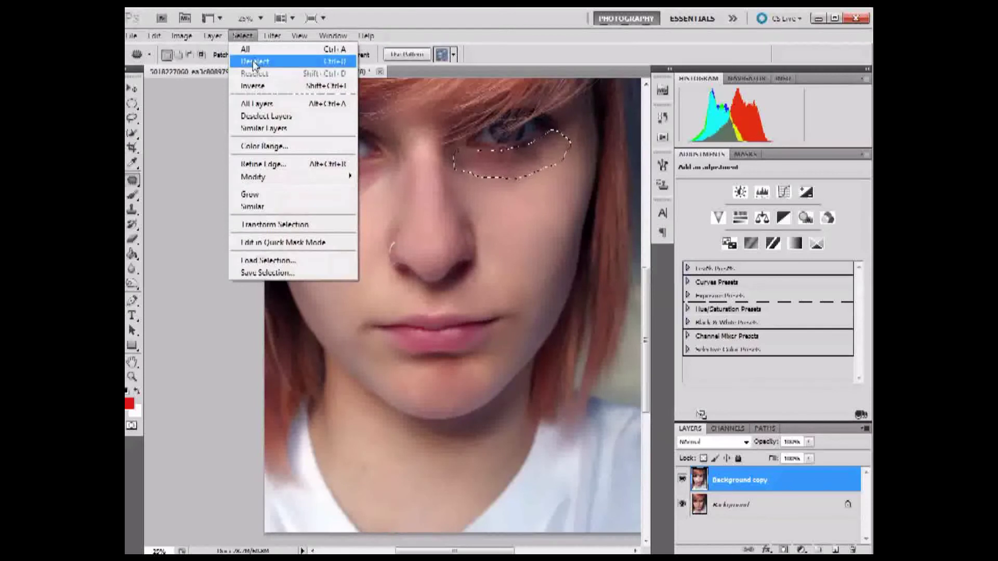
{"action": "left_click", "coordinate": [255, 66]}
{"action": "mouse_move", "coordinate": [456, 144]}
{"action": "left_mouse_down"}
{"action": "mouse_move", "coordinate": [447, 148]}
{"action": "mouse_move", "coordinate": [477, 170]}
{"action": "mouse_move", "coordinate": [529, 169]}
{"action": "mouse_move", "coordinate": [568, 133]}
{"action": "mouse_move", "coordinate": [450, 146]}
{"action": "mouse_move", "coordinate": [501, 171]}
{"action": "mouse_move", "coordinate": [513, 247]}
{"action": "left_mouse_up"}
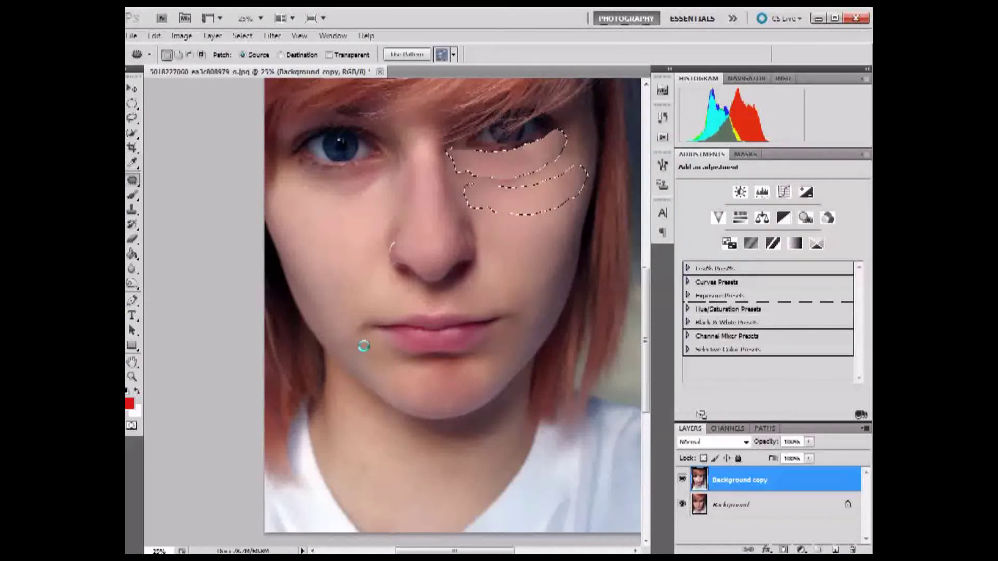
{"action": "left_click", "coordinate": [243, 37]}
{"action": "left_click", "coordinate": [254, 61]}
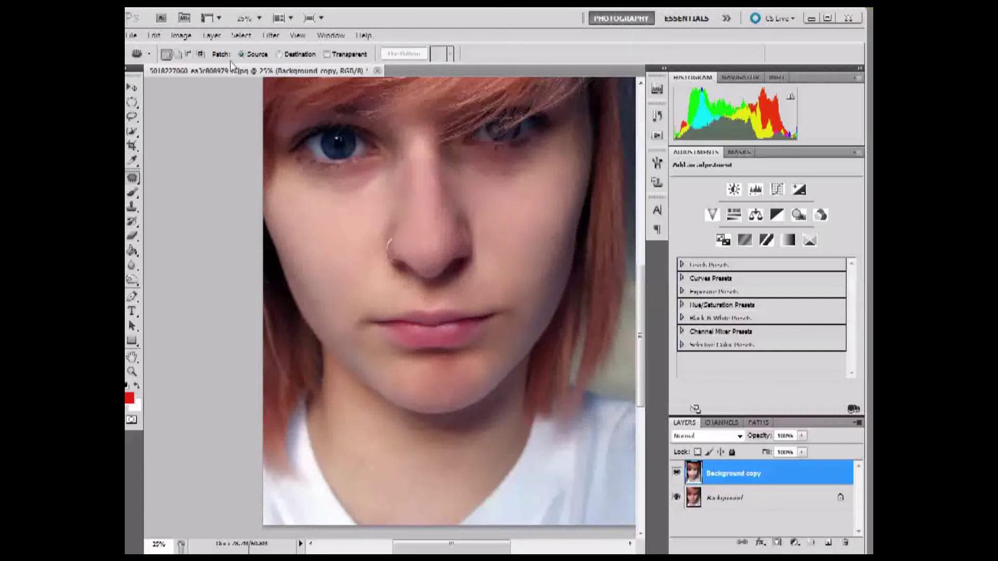
{"action": "left_click", "coordinate": [270, 35]}
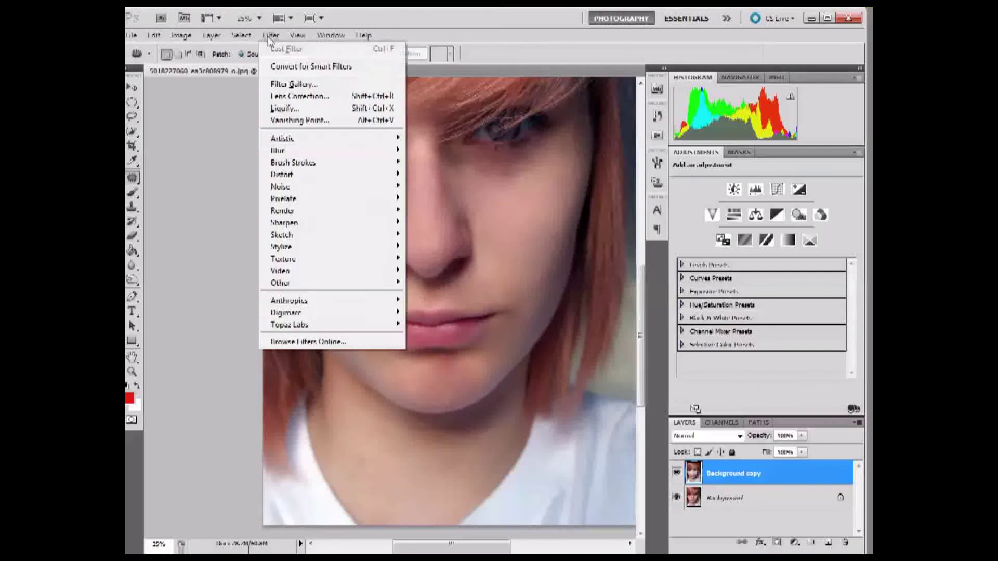
- Apply Surface Blur with Radius 2 and Threshold 20 to the Background copy
{"action": "mouse_move", "coordinate": [331, 192]}
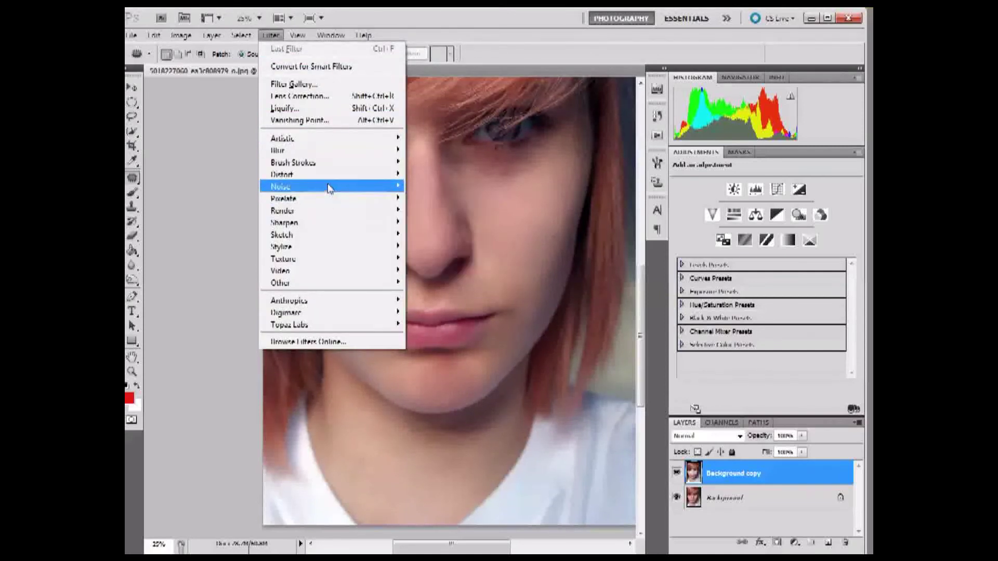
{"action": "mouse_move", "coordinate": [329, 152]}
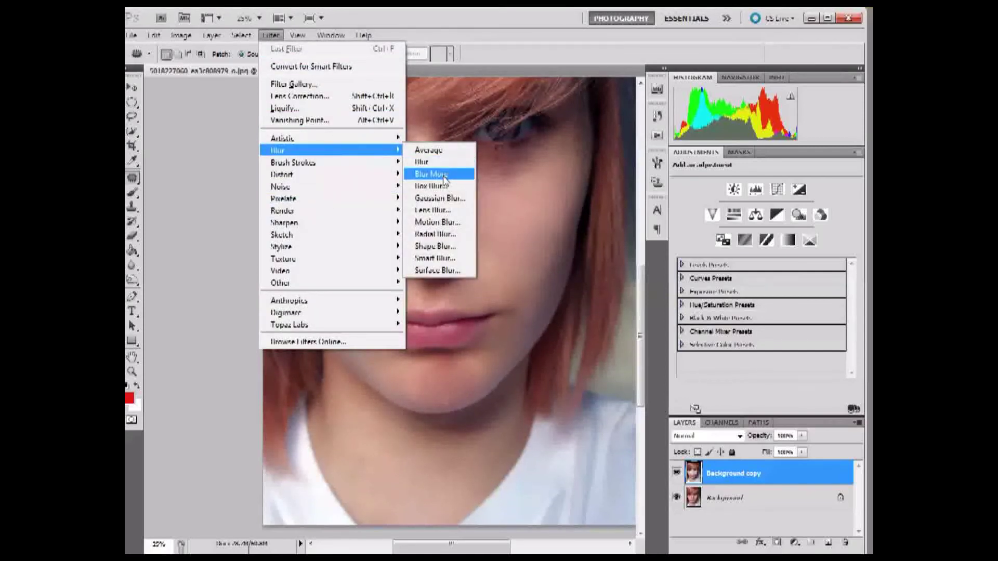
{"action": "left_click", "coordinate": [445, 270]}
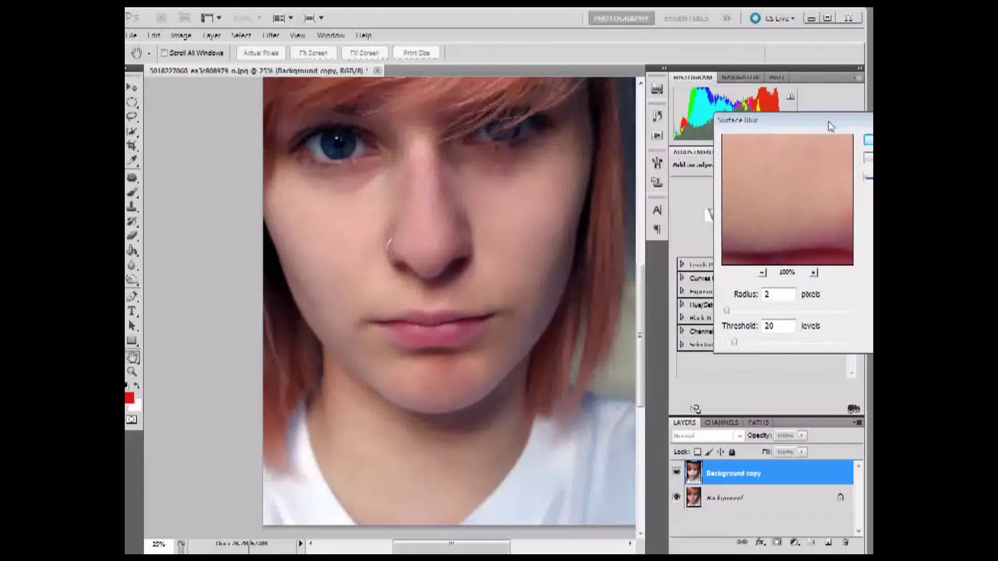
{"action": "left_click_drag", "start_coordinate": [830, 127], "coordinate": [787, 129]}
{"action": "left_click", "coordinate": [845, 142]}
{"action": "key", "text": "i"}
{"action": "key", "text": "j"}
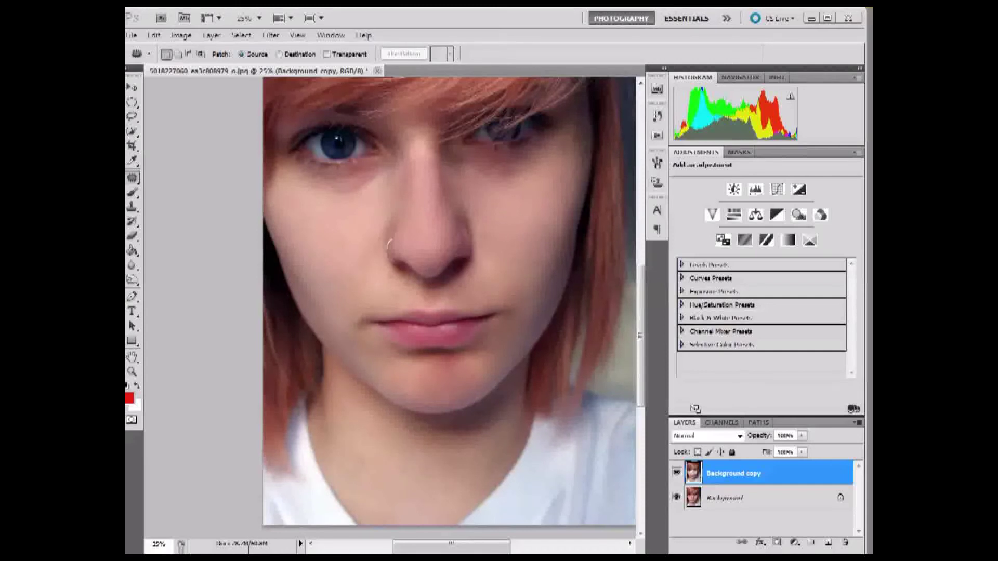
- Zoom in on the face and erase the blur over the left iris with a smaller eraser
{"action": "left_click", "coordinate": [297, 35]}
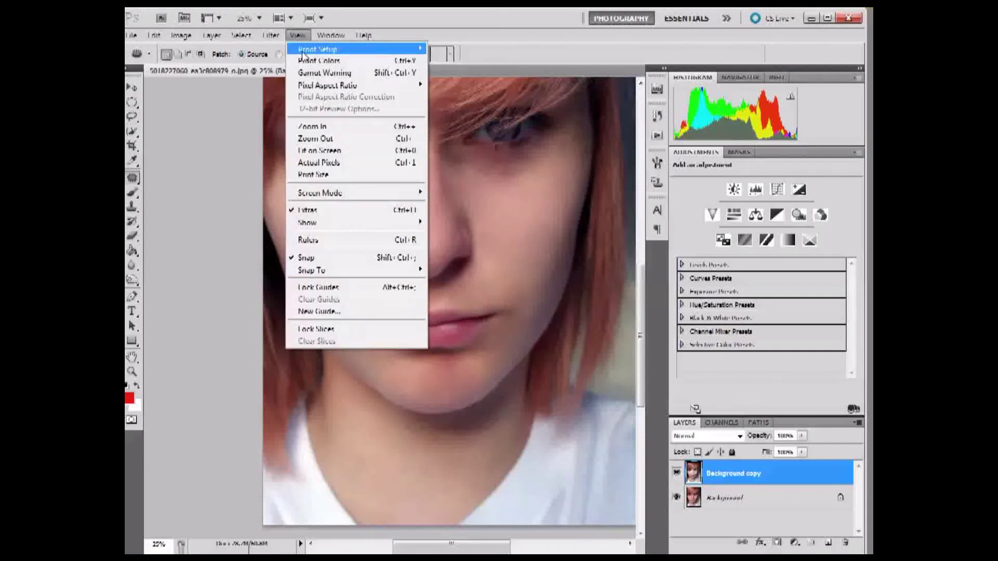
{"action": "left_click", "coordinate": [324, 127]}
{"action": "left_click", "coordinate": [298, 35]}
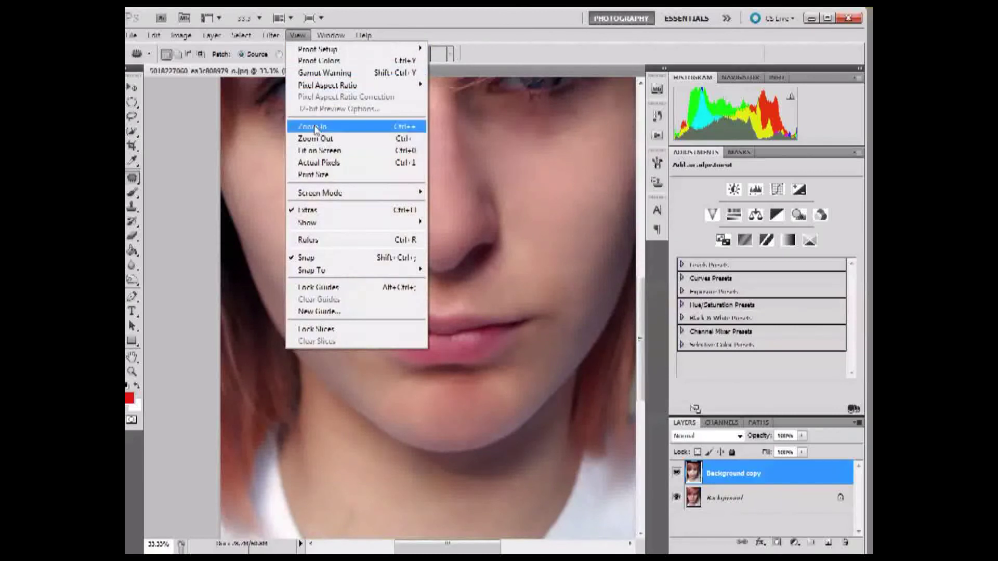
{"action": "left_click", "coordinate": [315, 129]}
{"action": "left_click_drag", "start_coordinate": [641, 358], "coordinate": [642, 317]}
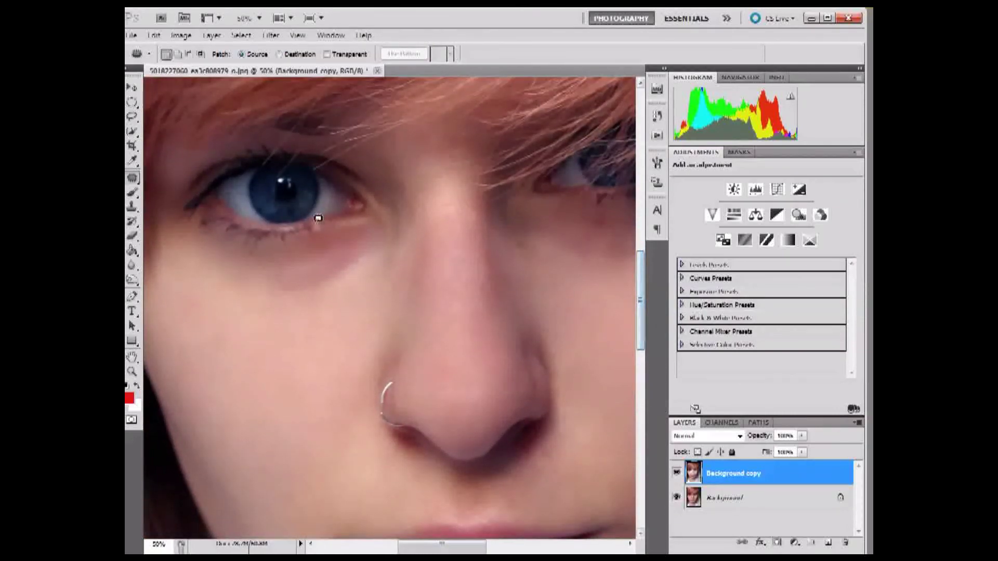
{"action": "left_click", "coordinate": [133, 237]}
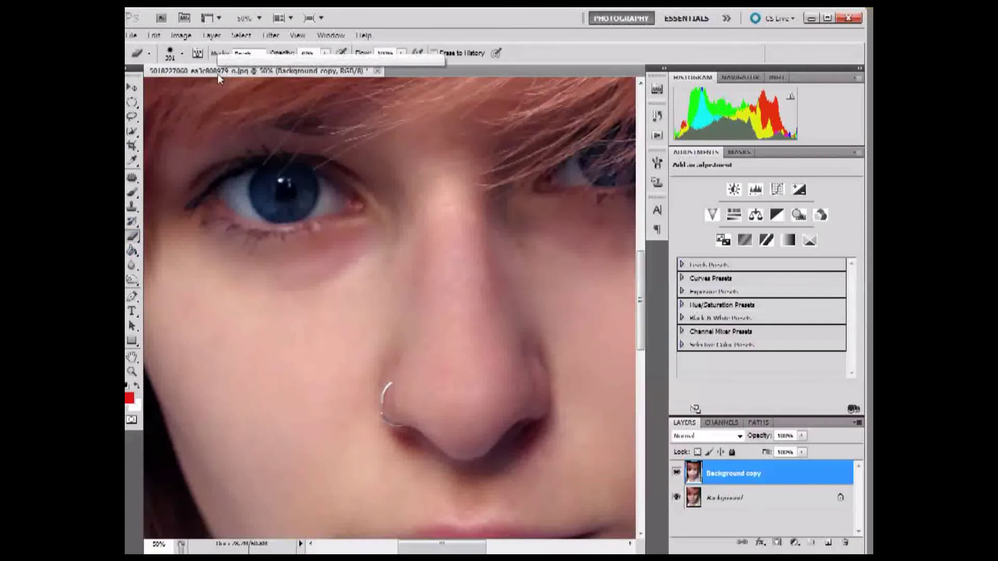
{"action": "left_click", "coordinate": [183, 55]}
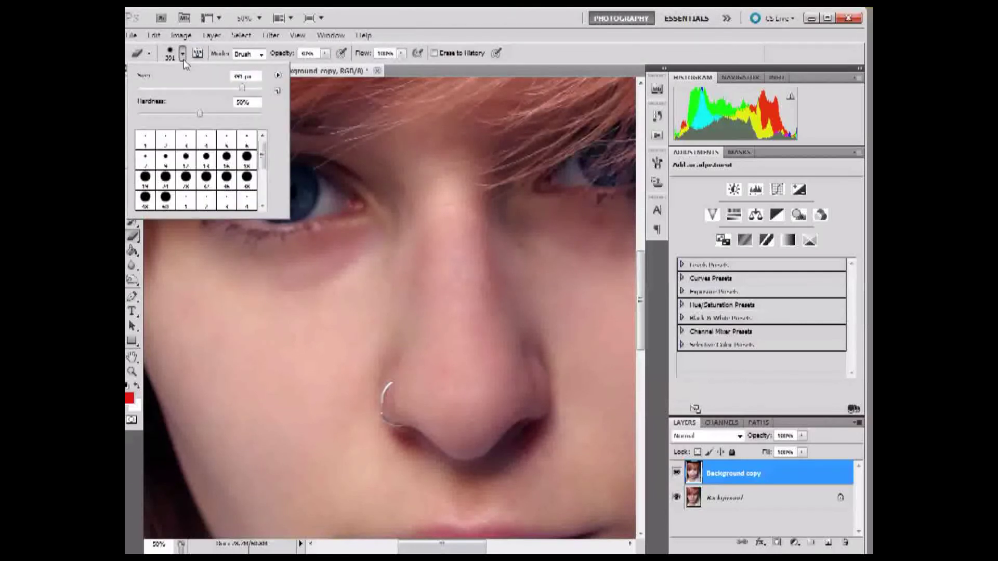
{"action": "left_click_drag", "start_coordinate": [242, 89], "coordinate": [180, 92]}
{"action": "mouse_move", "coordinate": [304, 201]}
{"action": "left_mouse_down"}
{"action": "mouse_move", "coordinate": [332, 200]}
{"action": "mouse_move", "coordinate": [324, 199]}
{"action": "mouse_move", "coordinate": [333, 189]}
{"action": "left_mouse_up"}
{"action": "left_click", "coordinate": [304, 191]}
- Set eraser opacity to 100% and erase the blur over the left eye's white and right eye
{"action": "left_click", "coordinate": [325, 53]}
{"action": "left_click_drag", "start_coordinate": [332, 69], "coordinate": [387, 71]}
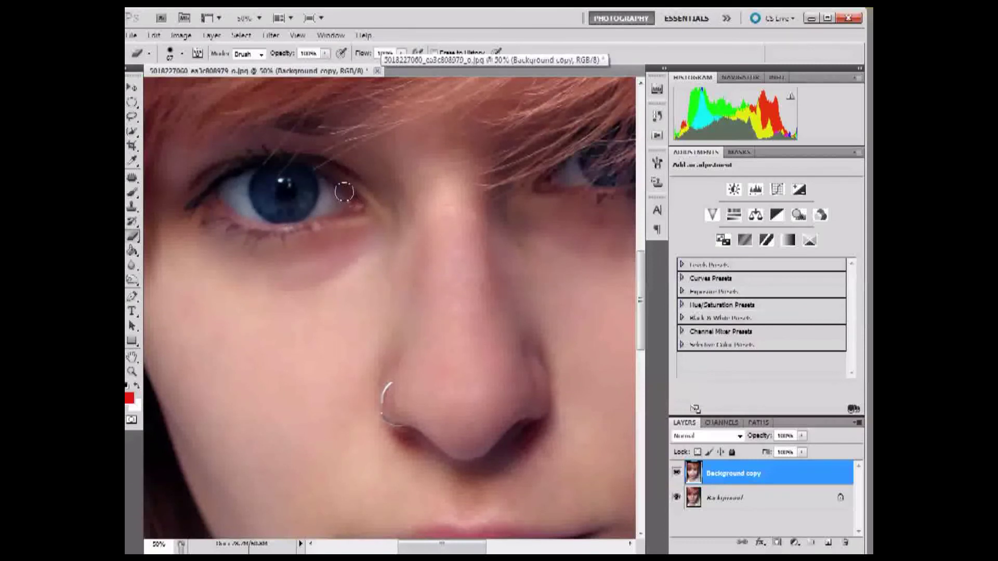
{"action": "mouse_move", "coordinate": [225, 187]}
{"action": "left_mouse_down"}
{"action": "mouse_move", "coordinate": [198, 202]}
{"action": "mouse_move", "coordinate": [220, 194]}
{"action": "mouse_move", "coordinate": [244, 214]}
{"action": "left_mouse_up"}
{"action": "left_click_drag", "start_coordinate": [442, 543], "coordinate": [466, 543]}
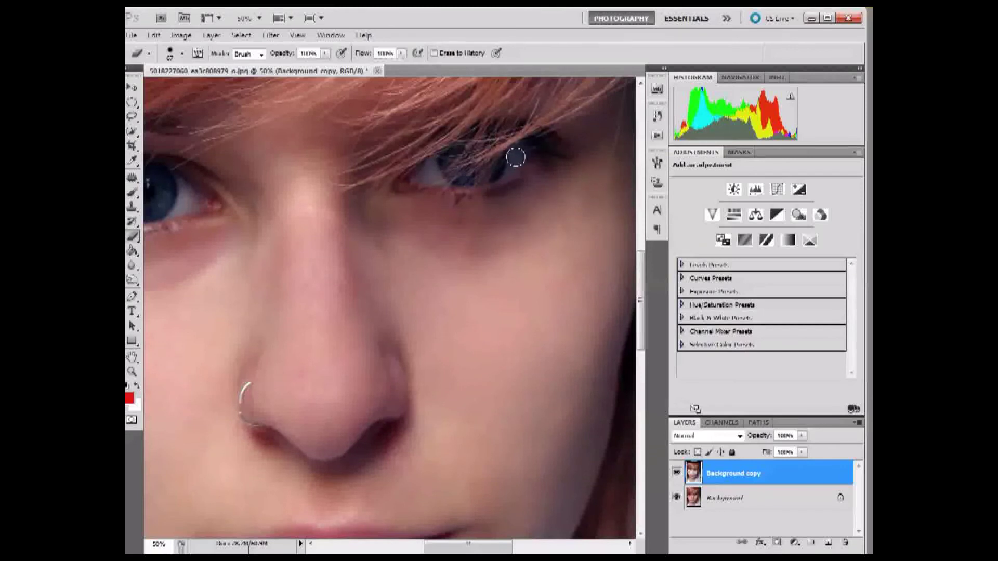
{"action": "left_click_drag", "start_coordinate": [557, 171], "coordinate": [528, 145]}
{"action": "scroll", "coordinate": [240, 129], "scroll_direction": "down", "scroll_amount": 5}
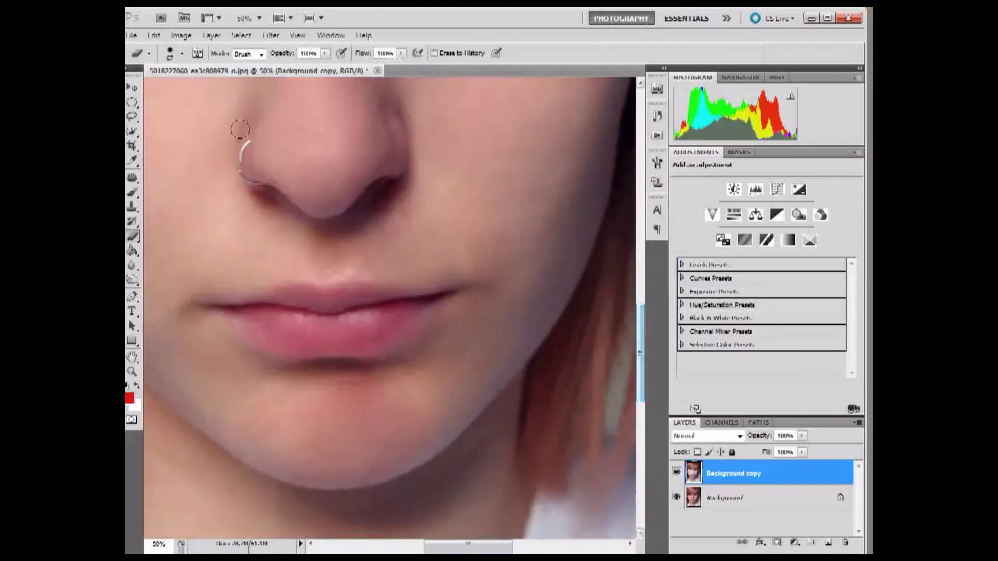
- Shrink the eraser brush to 44 px for the lips
{"action": "left_click", "coordinate": [182, 54]}
{"action": "left_click_drag", "start_coordinate": [166, 93], "coordinate": [157, 92]}
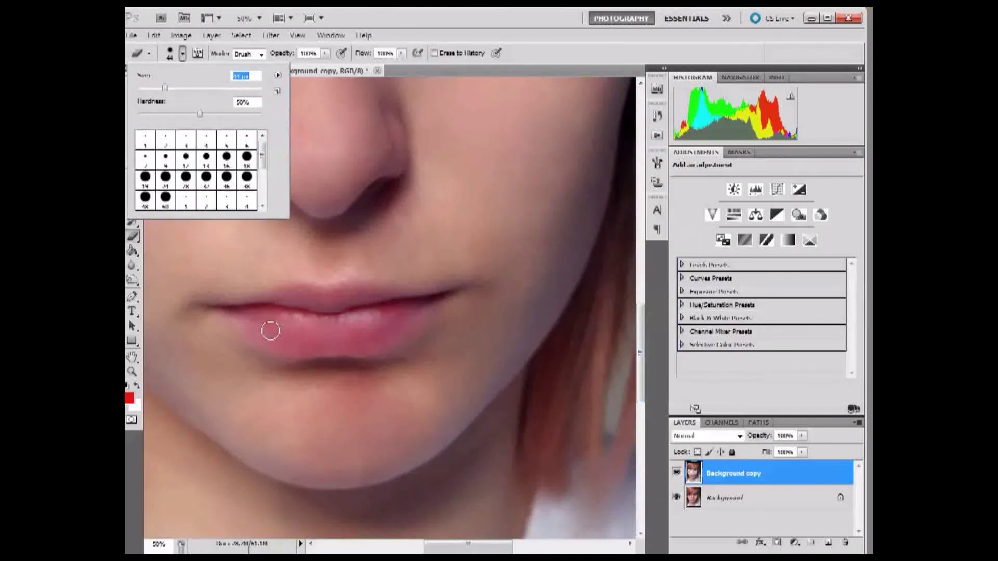
{"action": "left_click", "coordinate": [316, 303]}
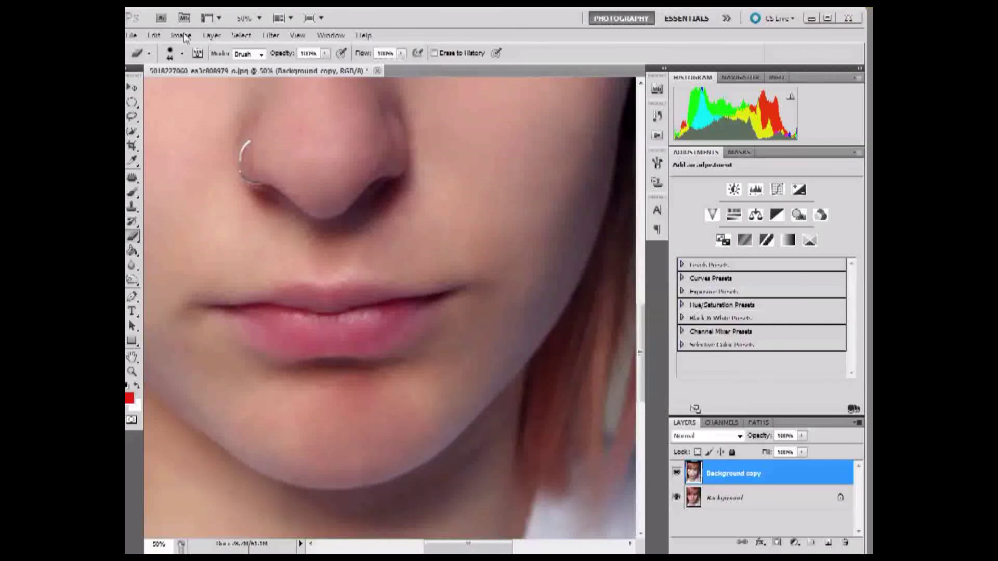
{"action": "left_click", "coordinate": [297, 35]}
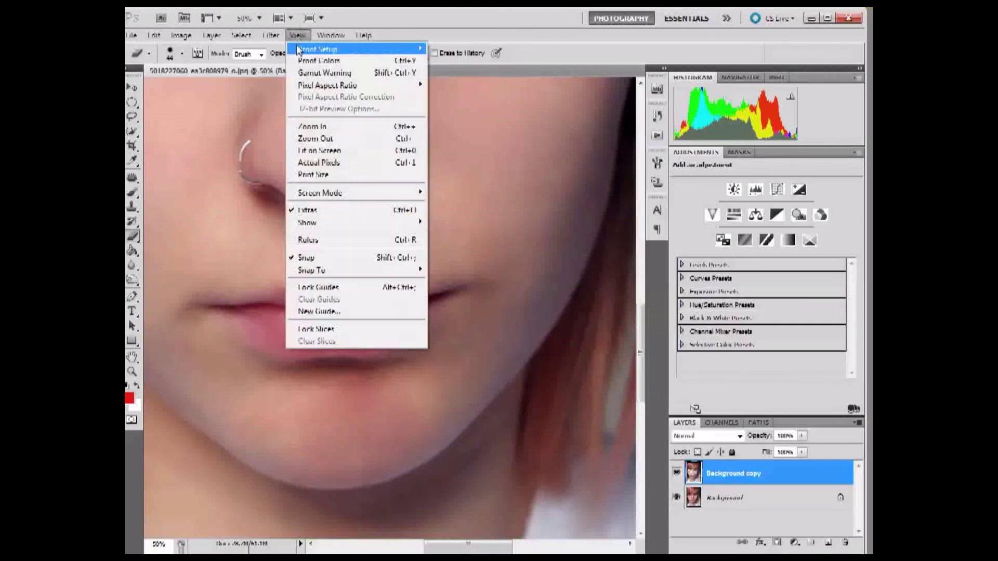
- Fit the portrait on screen and apply a Surface Blur of radius 2 px, threshold 20 levels
{"action": "left_click", "coordinate": [359, 150]}
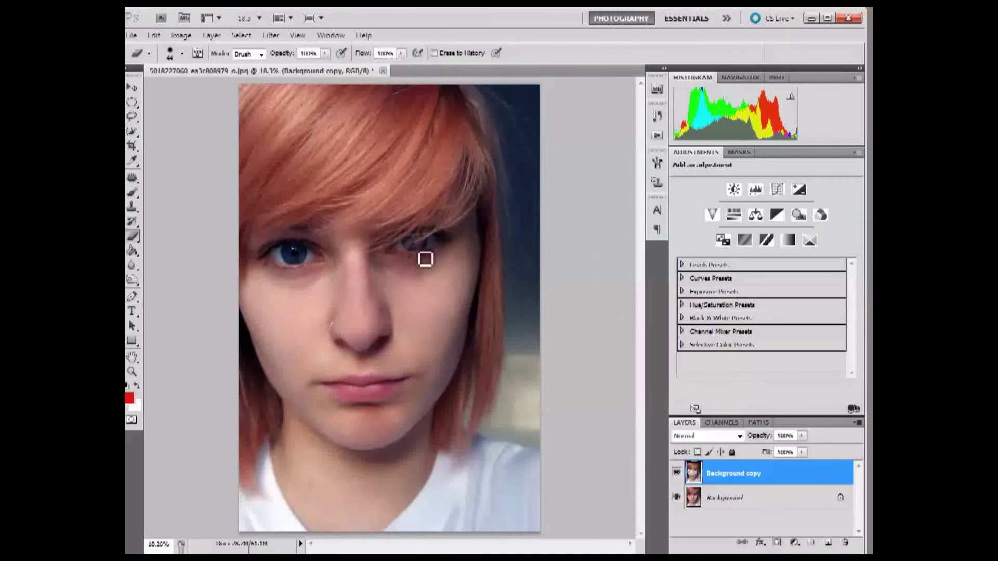
{"action": "left_click", "coordinate": [271, 35]}
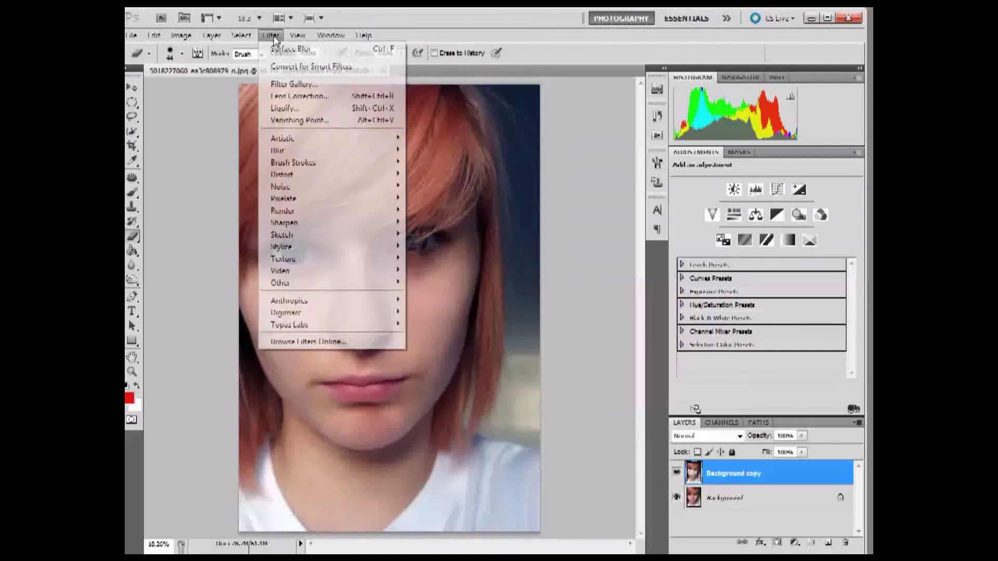
{"action": "mouse_move", "coordinate": [330, 154]}
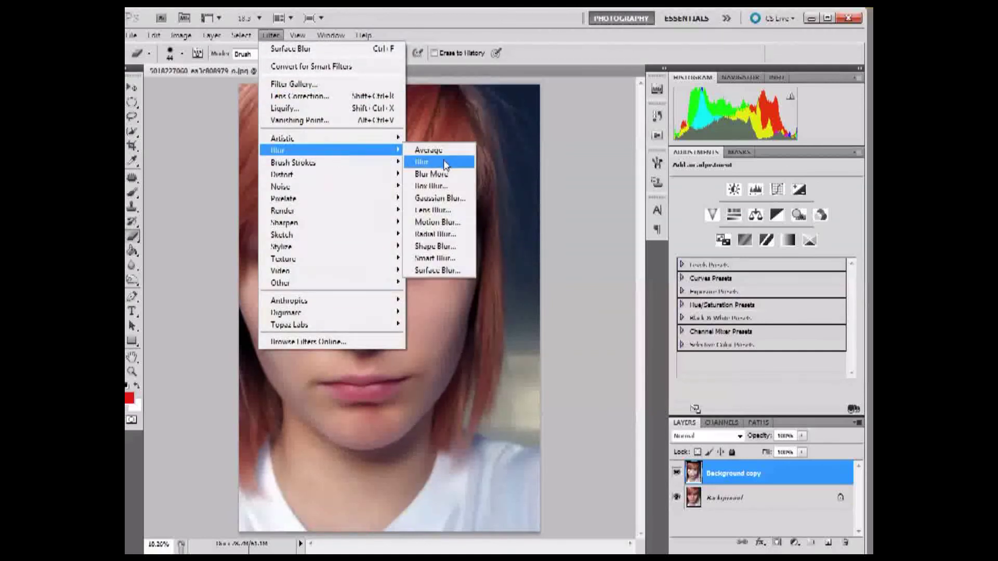
{"action": "left_click", "coordinate": [437, 271]}
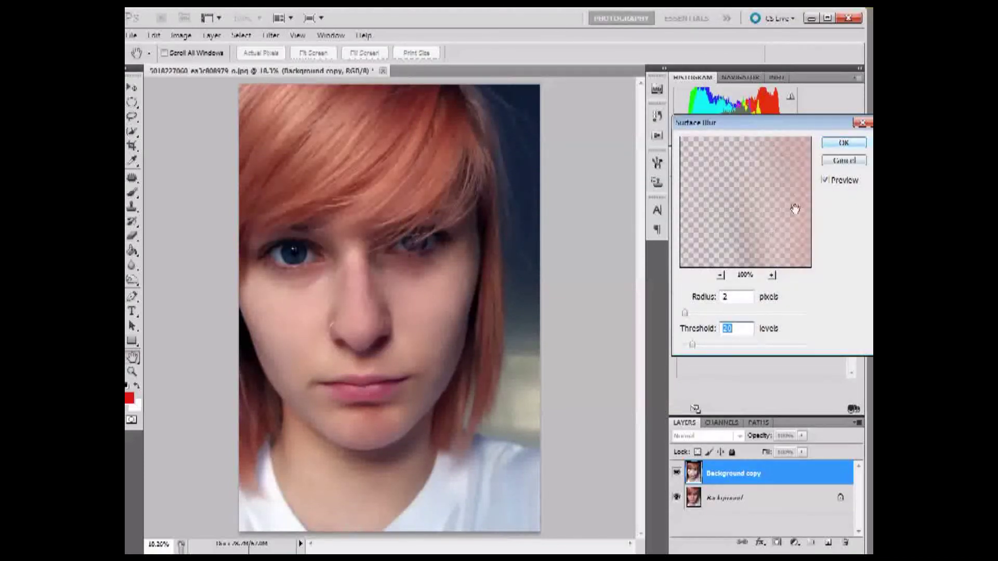
{"action": "left_click_drag", "start_coordinate": [757, 223], "coordinate": [795, 178]}
{"action": "left_click_drag", "start_coordinate": [688, 207], "coordinate": [703, 241]}
{"action": "left_click_drag", "start_coordinate": [792, 200], "coordinate": [743, 255]}
{"action": "left_click_drag", "start_coordinate": [772, 184], "coordinate": [753, 265]}
{"action": "left_click_drag", "start_coordinate": [749, 227], "coordinate": [791, 223]}
{"action": "left_click_drag", "start_coordinate": [727, 172], "coordinate": [775, 222]}
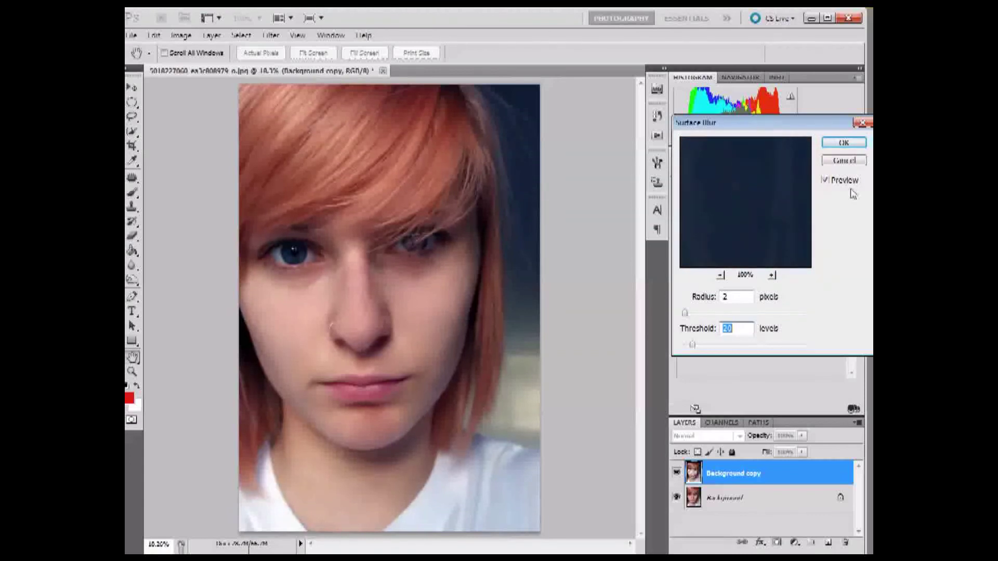
{"action": "left_click", "coordinate": [843, 143]}
{"action": "key", "text": "e"}
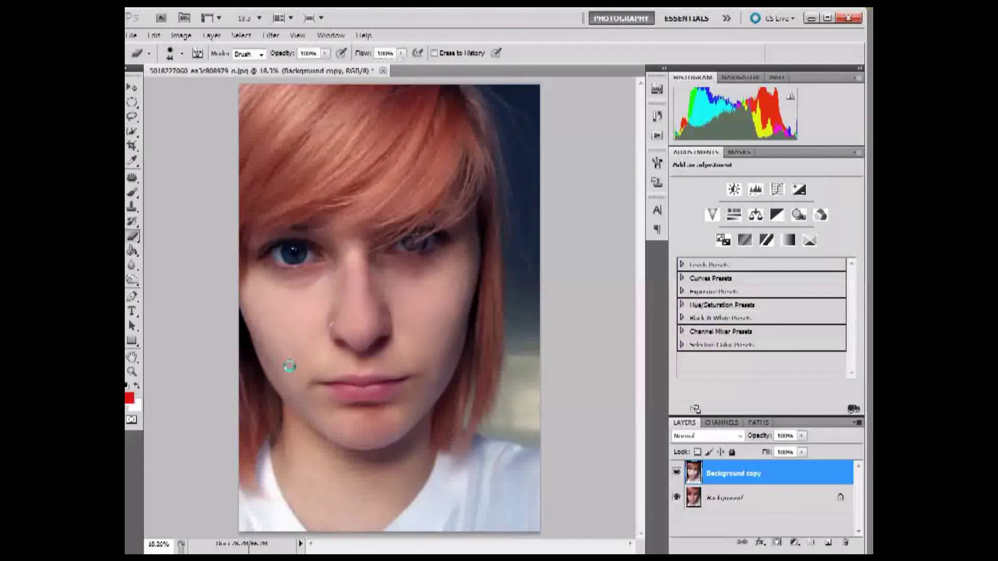
- Erase the blur to restore the sharp left eye and lower the layer opacity slightly
{"action": "mouse_move", "coordinate": [319, 261]}
{"action": "left_mouse_down"}
{"action": "mouse_move", "coordinate": [331, 265]}
{"action": "mouse_move", "coordinate": [318, 251]}
{"action": "mouse_move", "coordinate": [272, 255]}
{"action": "mouse_move", "coordinate": [273, 268]}
{"action": "left_mouse_up"}
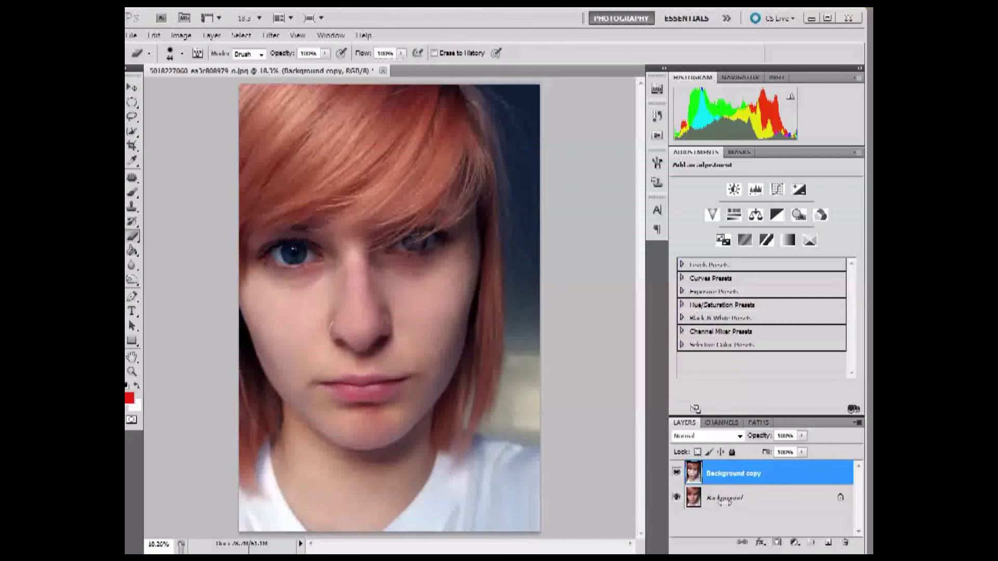
{"action": "left_click", "coordinate": [803, 437]}
{"action": "left_click_drag", "start_coordinate": [805, 454], "coordinate": [802, 453]}
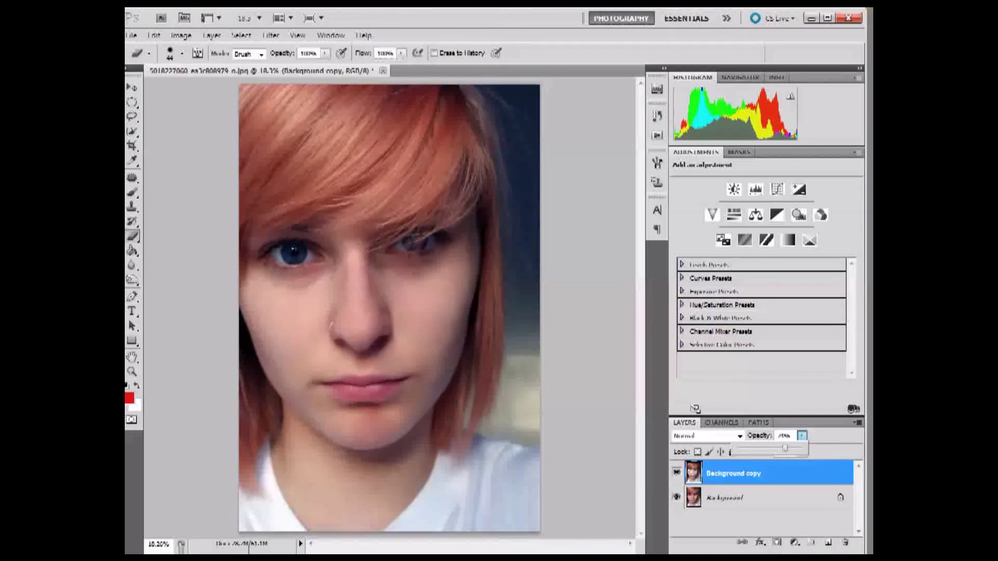
{"action": "key", "text": "Return"}
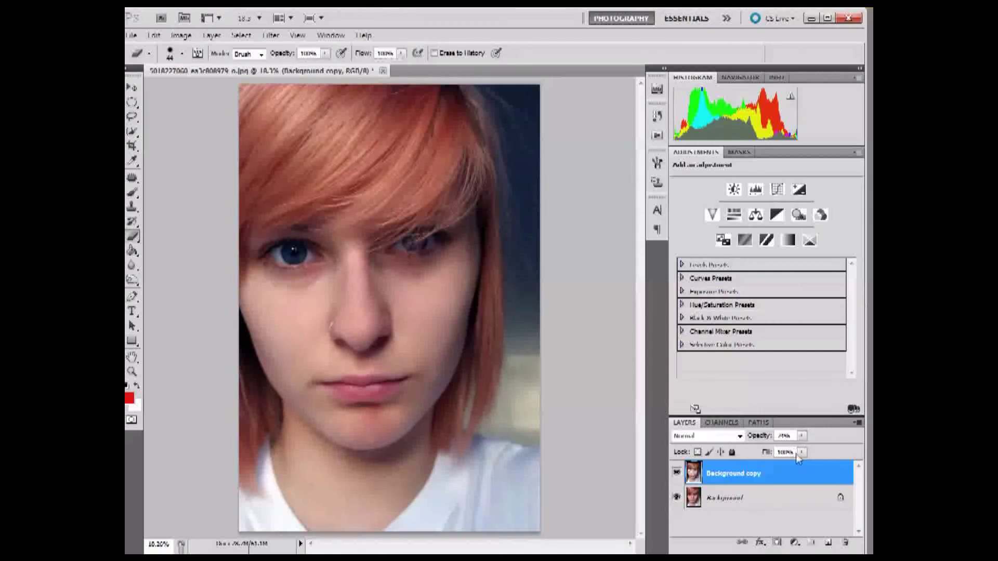
- Set the blurred layer's opacity to about 15% and flatten the image
{"action": "left_click", "coordinate": [803, 437]}
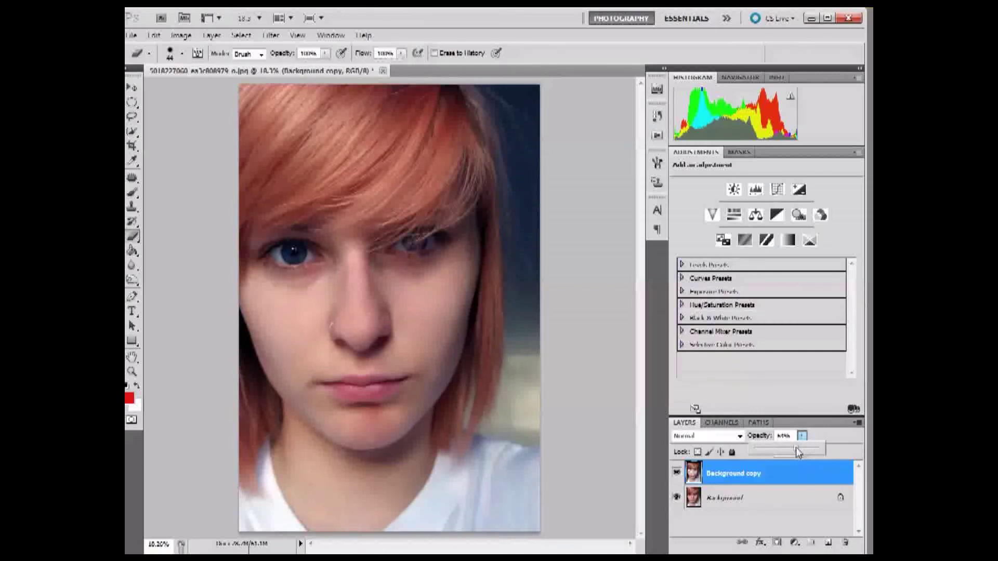
{"action": "left_click_drag", "start_coordinate": [782, 448], "coordinate": [751, 448]}
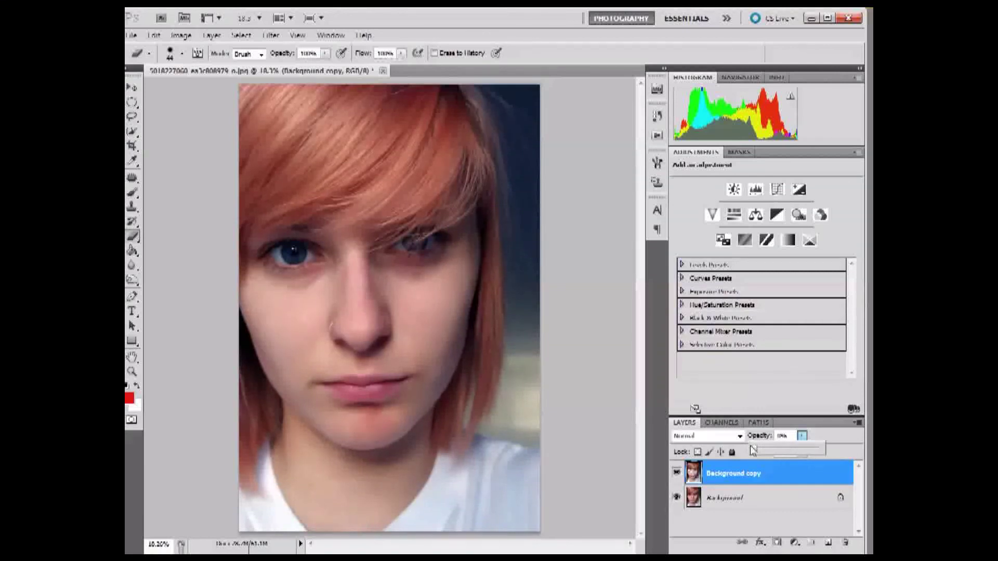
{"action": "left_click_drag", "start_coordinate": [753, 451], "coordinate": [788, 451]}
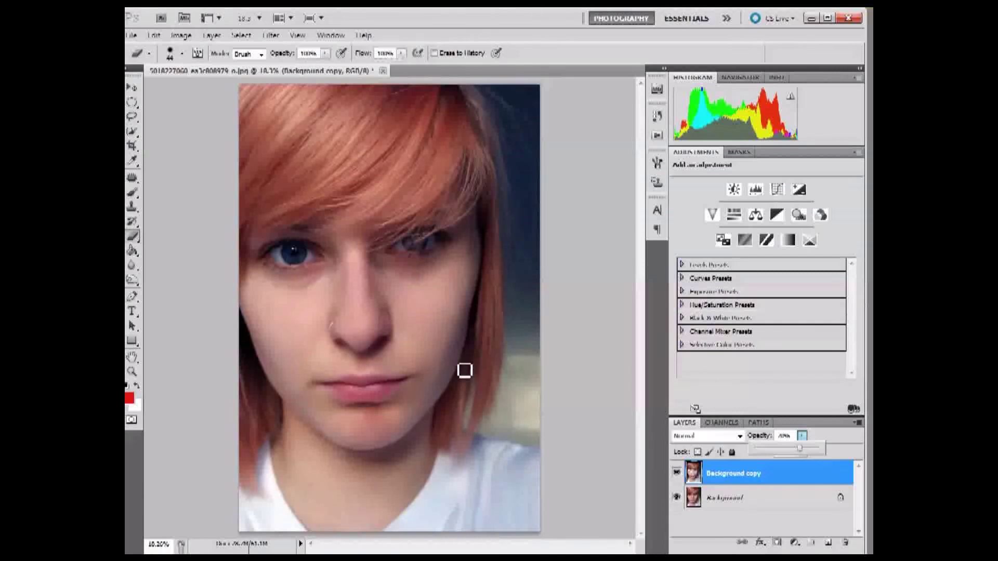
{"action": "left_click", "coordinate": [211, 37]}
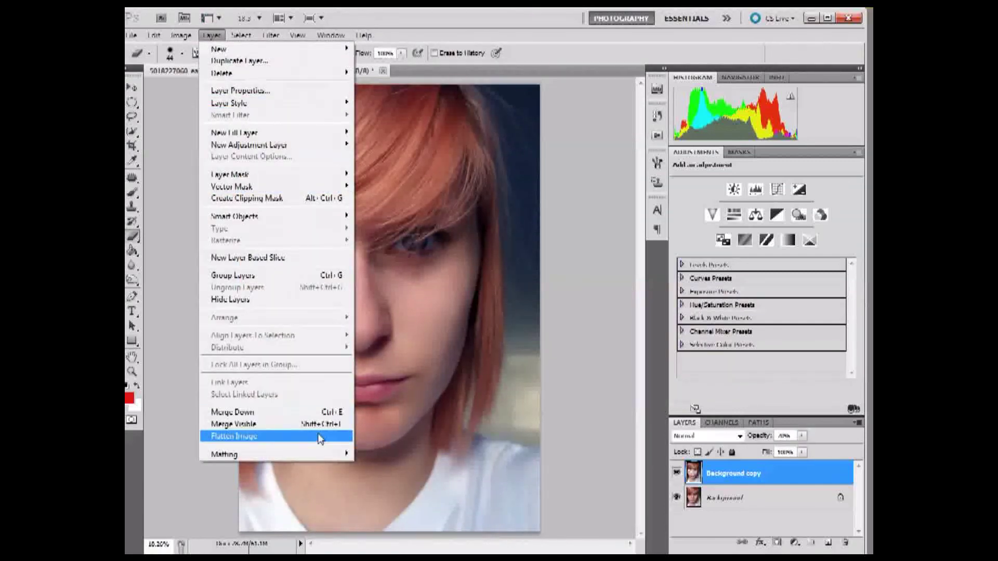
{"action": "left_click", "coordinate": [320, 436]}
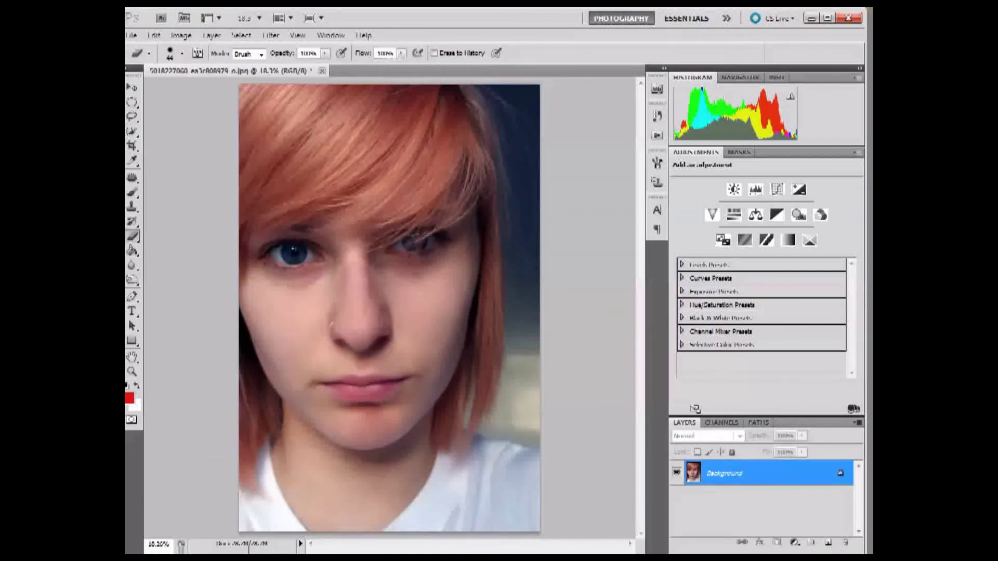